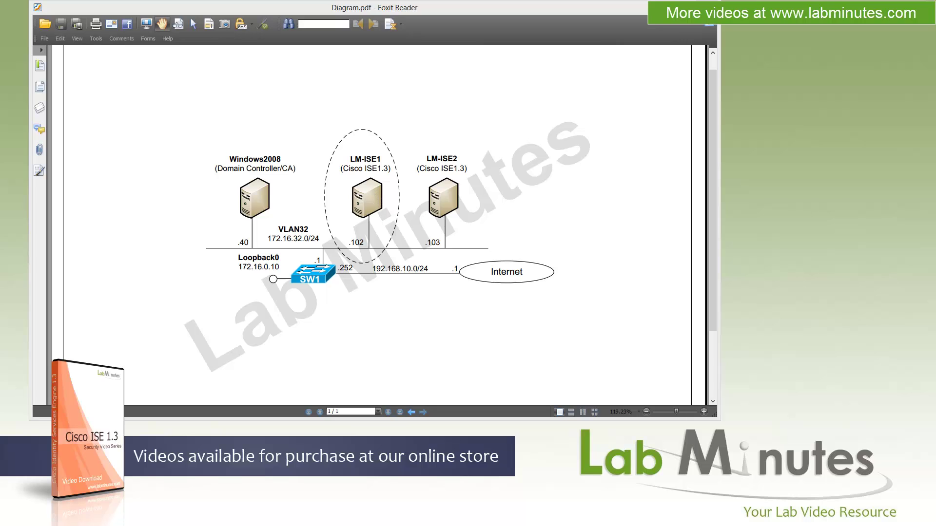
# Step: Bring up the ISE 1.3 release notes and scroll to the Release 1.3 new features list
pyautogui.hotkey('alt', 'Tab')
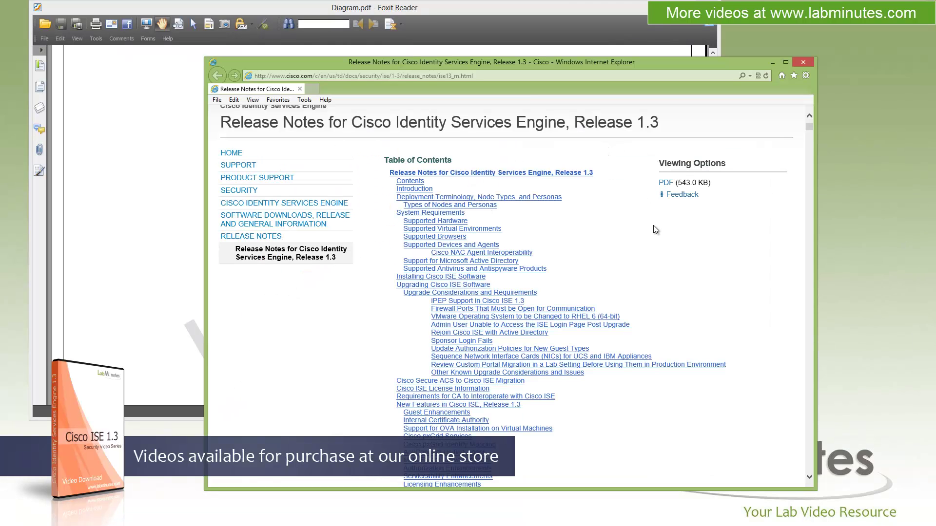
pyautogui.scroll(-3, 641, 324)
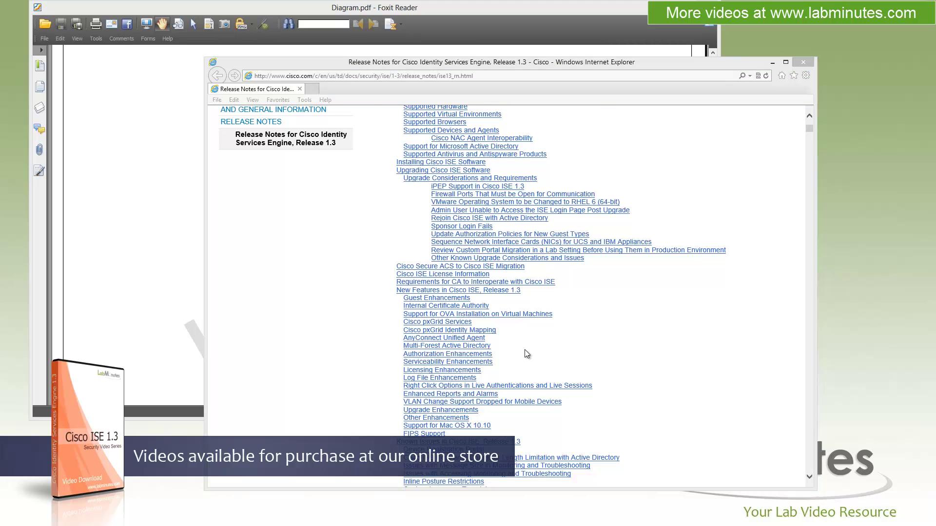
# Step: Minimize the release notes, glance at the lab network diagram, then return to the ISE Home dashboard
pyautogui.click(772, 62)
pyautogui.hotkey('alt', 'Tab')
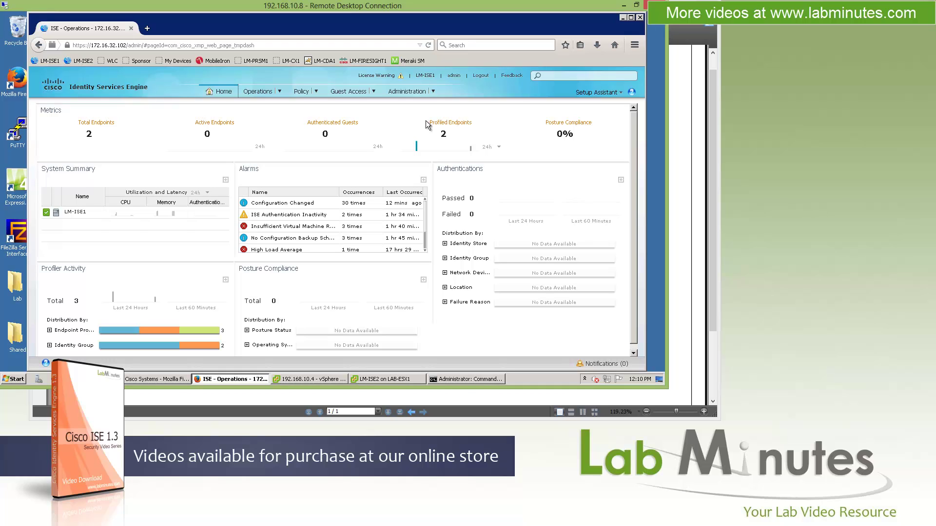
pyautogui.click(472, 416)
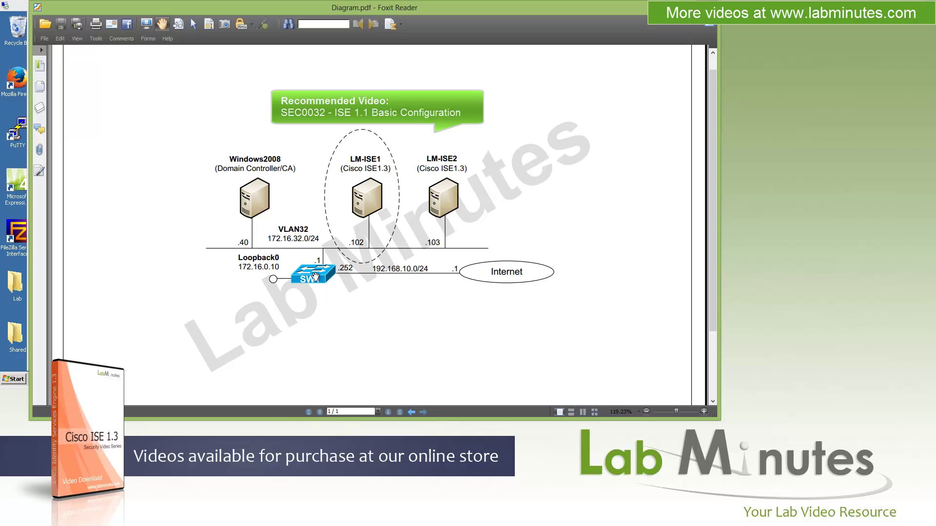
pyautogui.hotkey('alt', 'Tab')
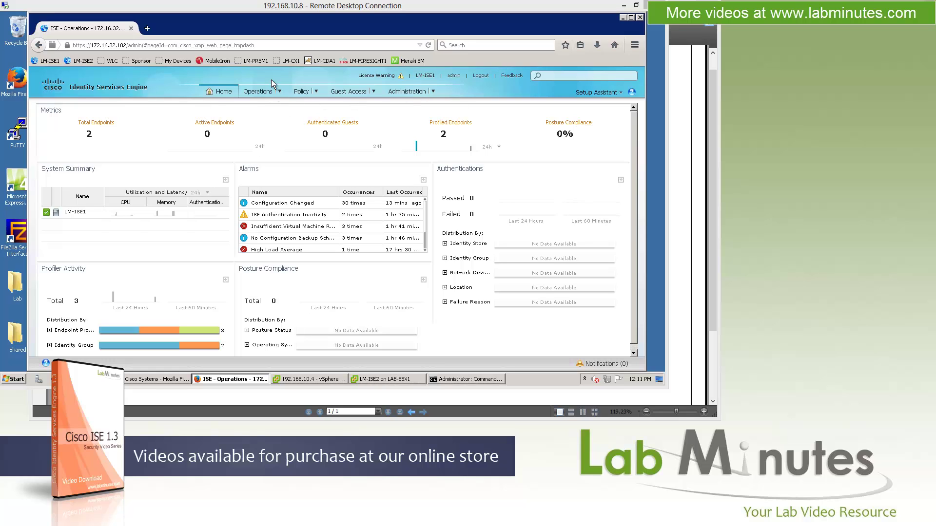
pyautogui.click(280, 94)
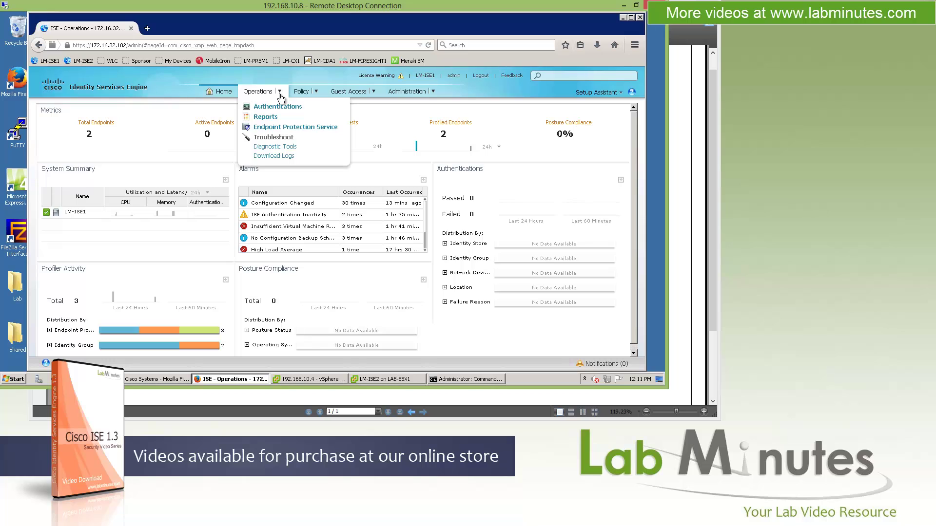
# Step: Open the live Authentications log under Operations
pyautogui.click(282, 98)
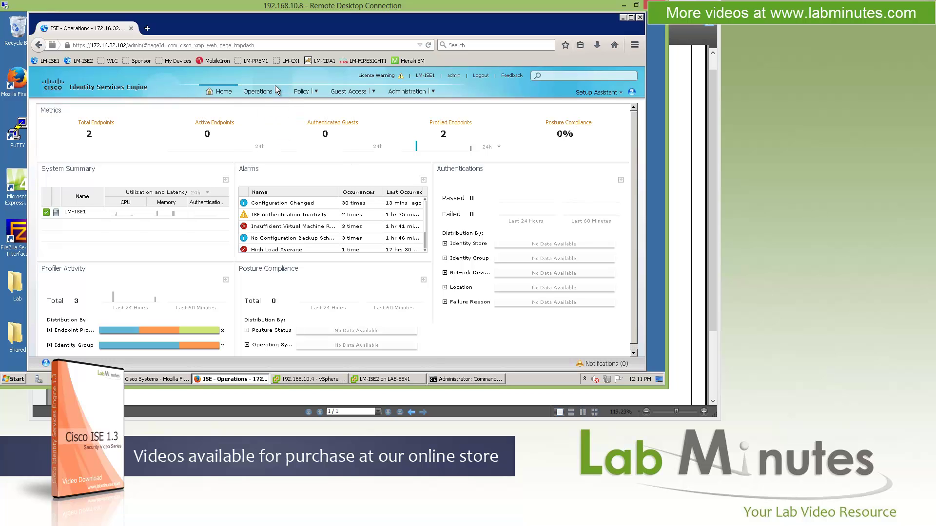
pyautogui.click(277, 92)
pyautogui.click(283, 112)
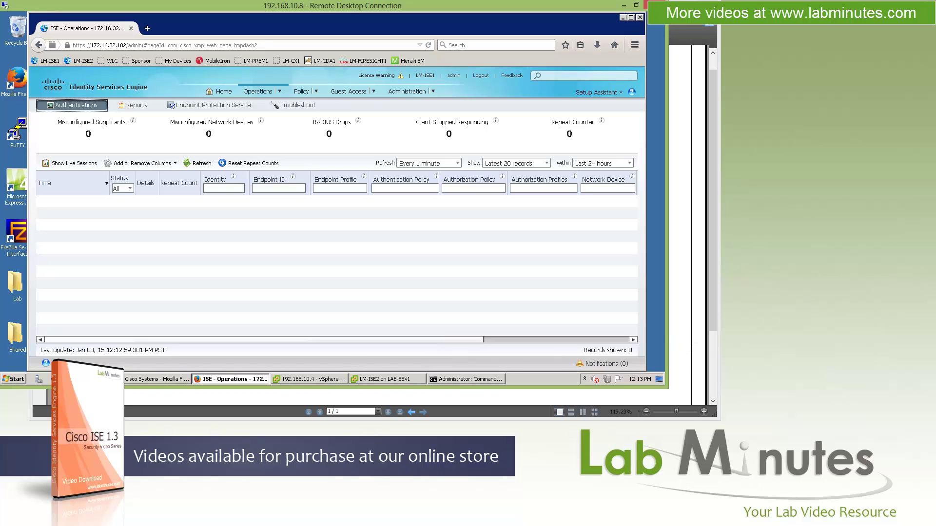
# Step: Get a fresh prompt in the switch terminal session
pyautogui.hotkey('alt', 'Tab')
pyautogui.press('Return')
pyautogui.press('Return')
pyautogui.hotkey('alt', 'Tab')
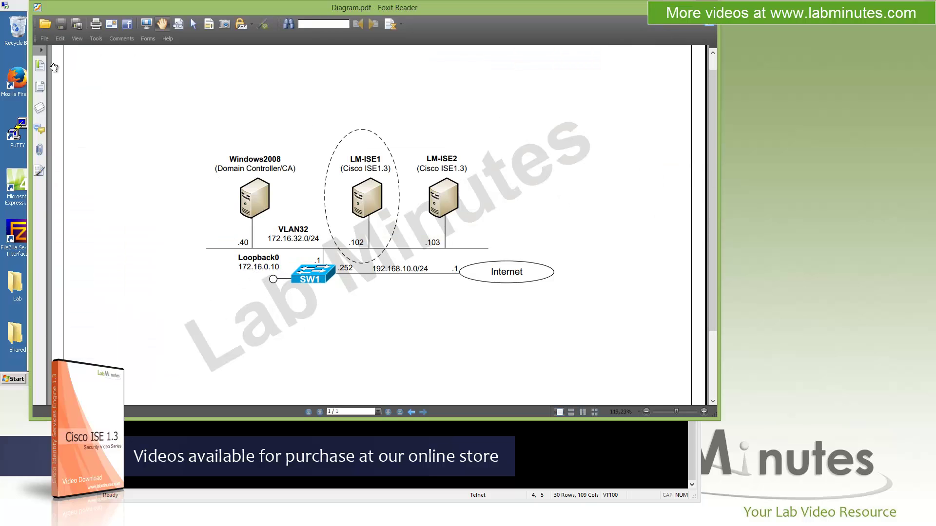
# Step: List SW1's RADIUS configuration with 'sh run | in radius' and mark server 172.16.32.102
pyautogui.hotkey('alt', 'Tab')
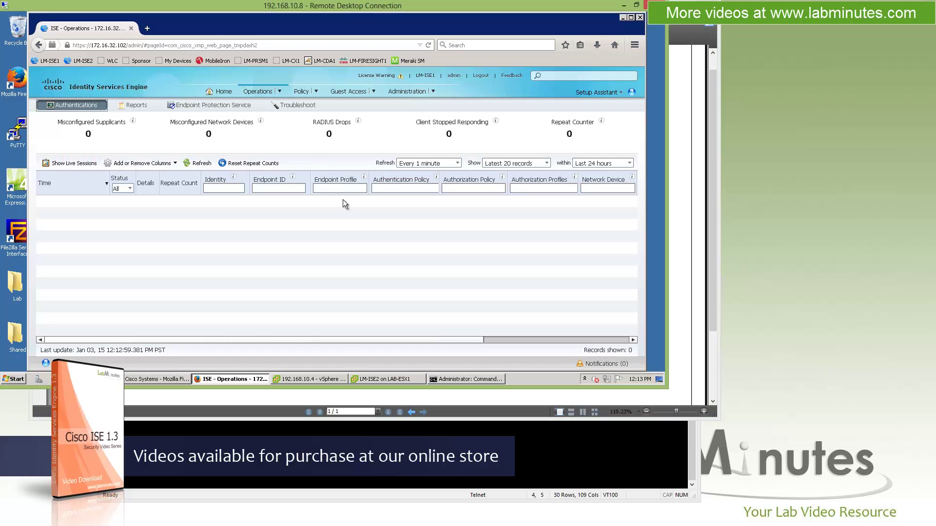
pyautogui.hotkey('alt', 'Tab')
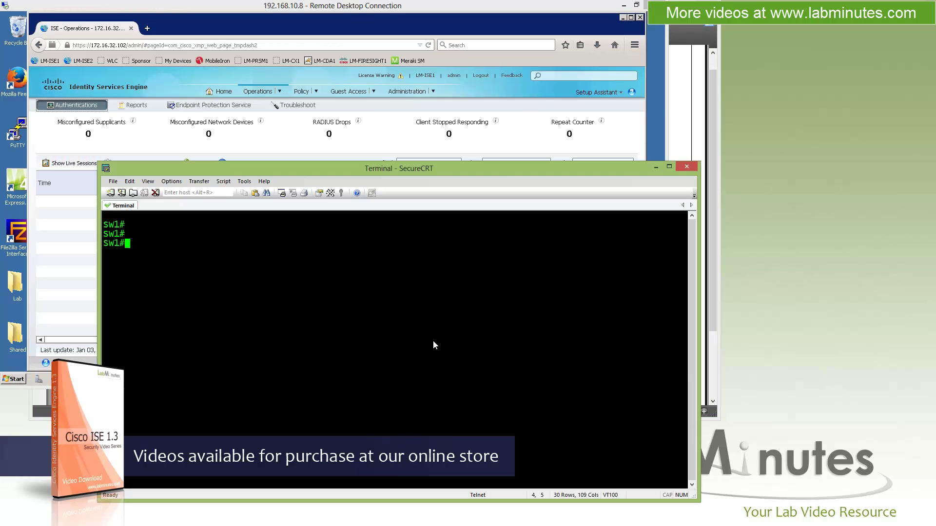
pyautogui.write('test aaa')
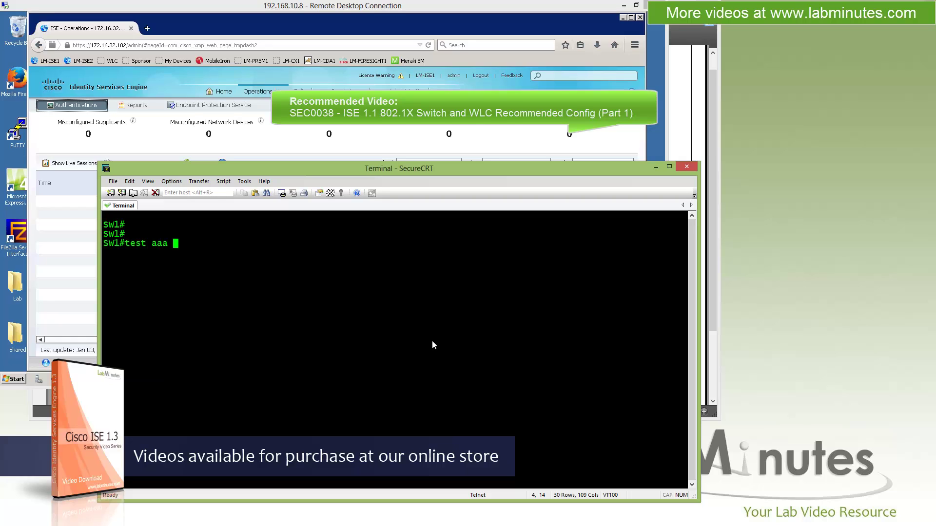
pyautogui.hotkey('ctrl', 'u')
pyautogui.write('sh run | in ')
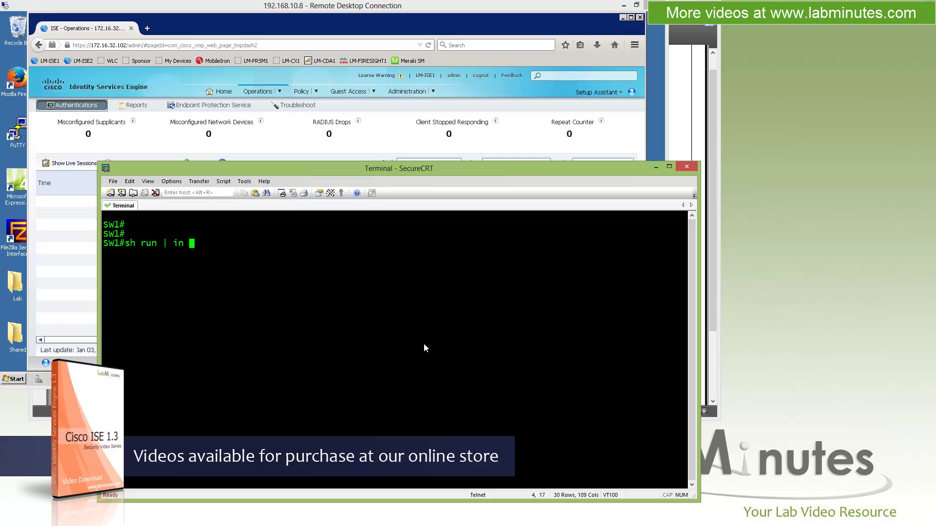
pyautogui.write('radius')
pyautogui.press('Return')
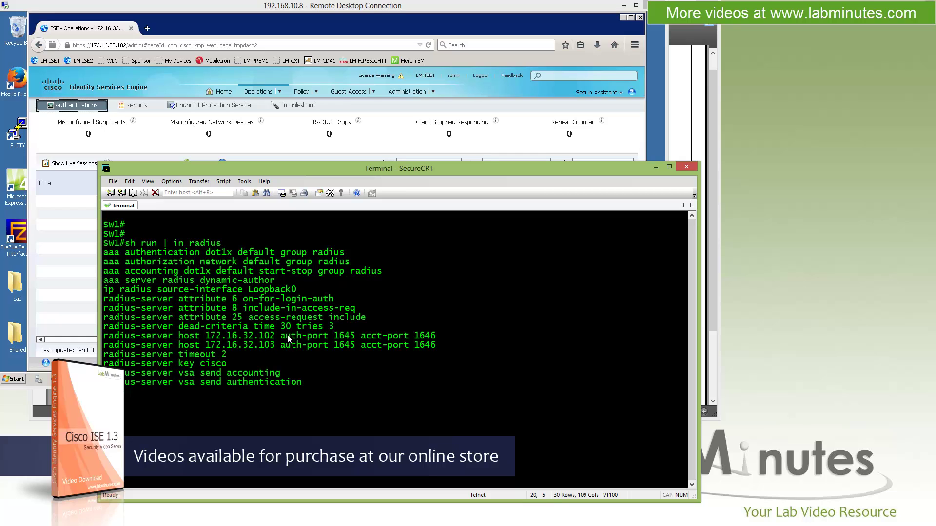
pyautogui.moveTo(276, 336); pyautogui.dragTo(205, 336)
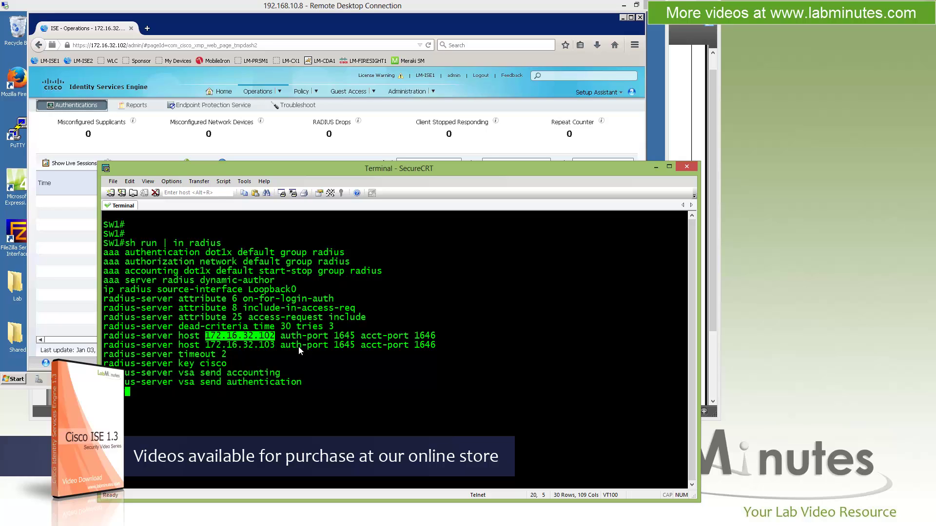
# Step: Run 'test aaa group radius' with the test username and password in legacy mode
pyautogui.write('test aaa grou')
pyautogui.press('Tab')
pyautogui.write('ra')
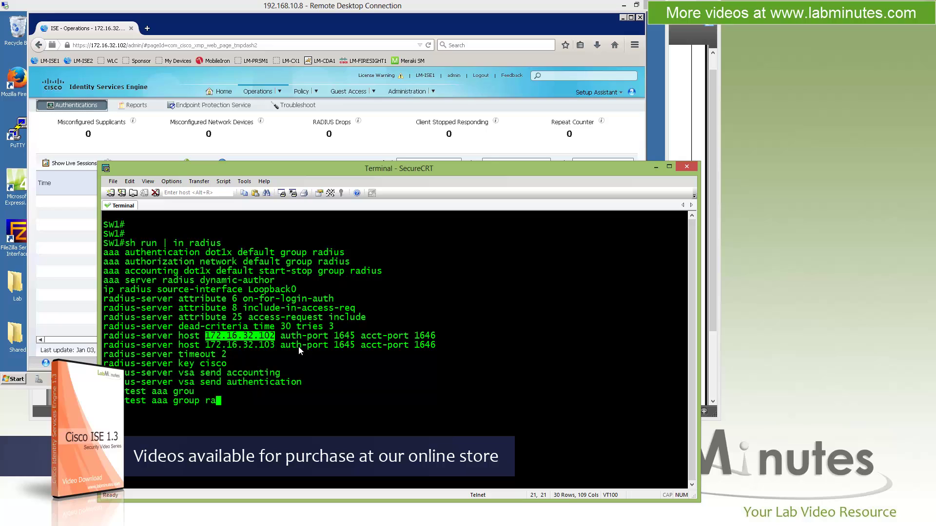
pyautogui.press('Tab')
pyautogui.write('?')
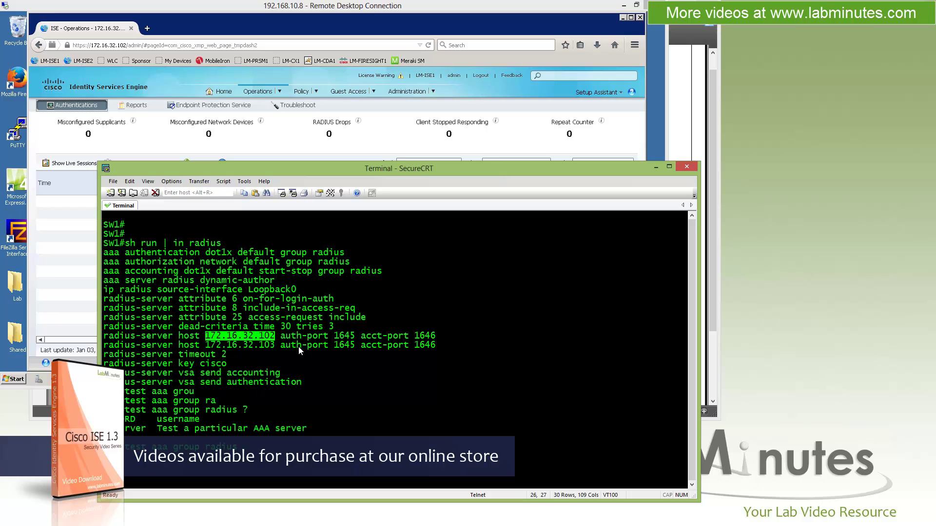
pyautogui.write('cisco cisco legacy')
pyautogui.press('Return')
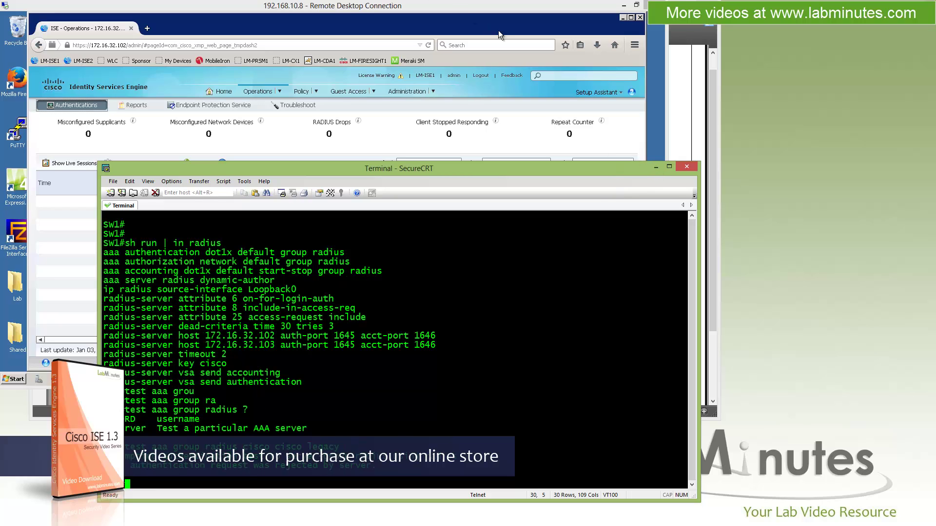
# Step: Refresh the ISE Authentications log to show the failed LM-SW1 authentication at 12:14:34
pyautogui.click(656, 167)
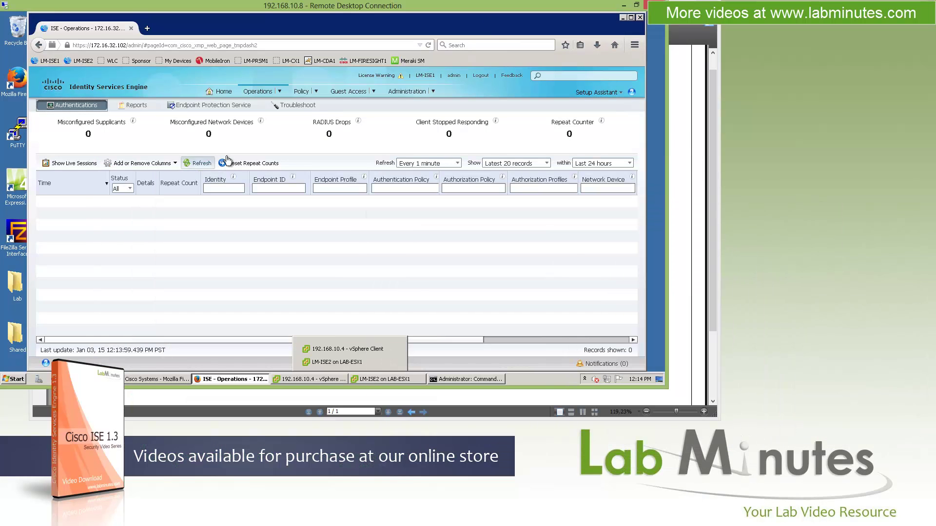
pyautogui.rightClick(199, 163)
pyautogui.press('Escape')
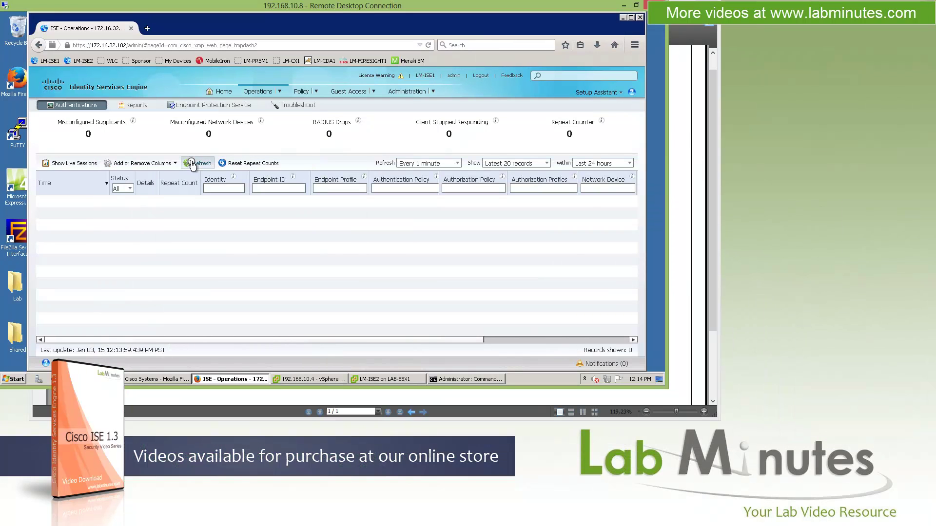
pyautogui.click(192, 164)
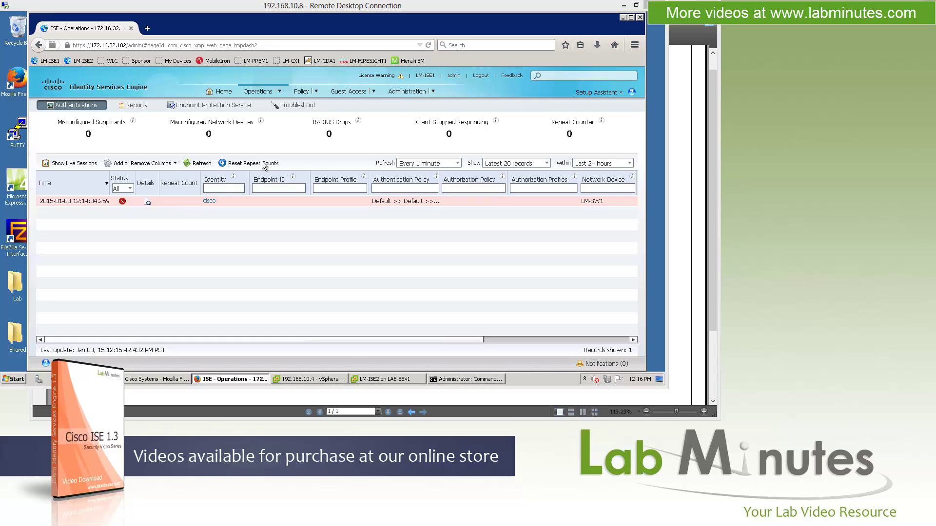
# Step: Allow pop-ups from the ISE server and open a collection filter for the test user's identity
pyautogui.rightClick(211, 202)
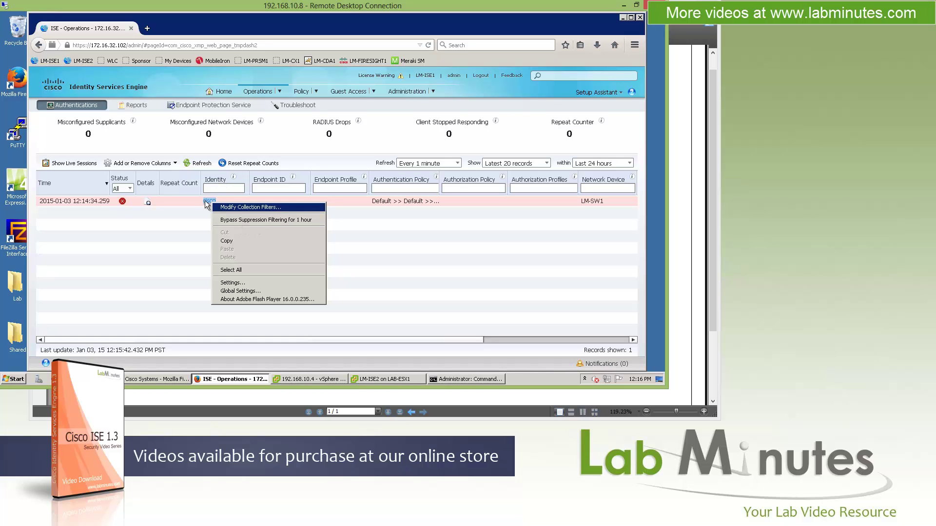
pyautogui.click(245, 208)
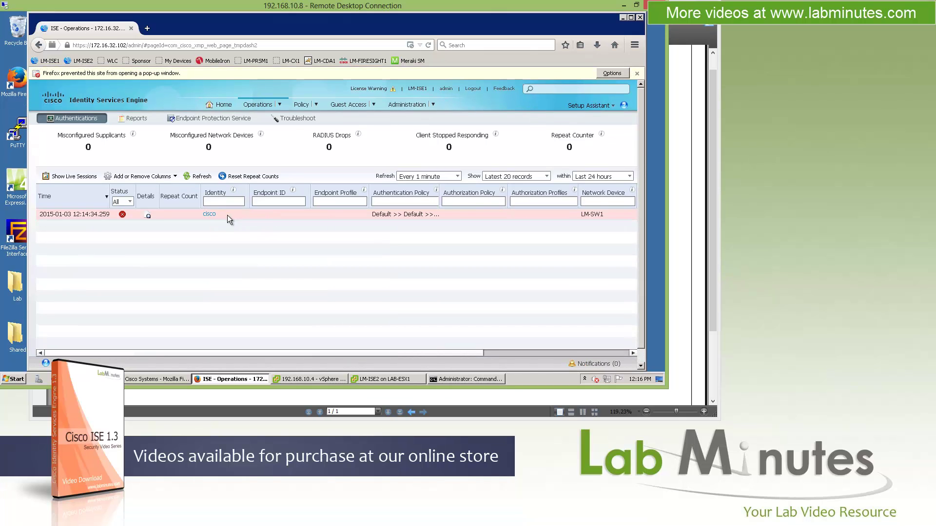
pyautogui.click(637, 74)
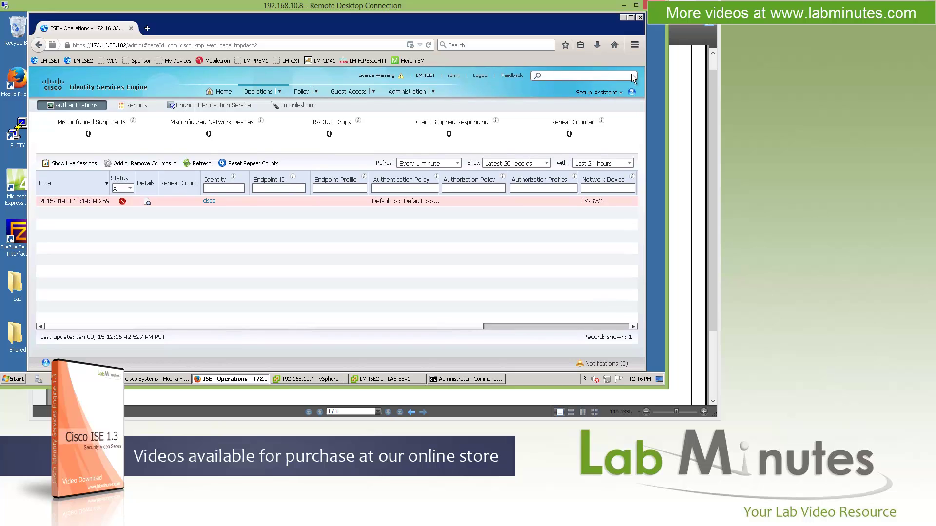
pyautogui.rightClick(214, 201)
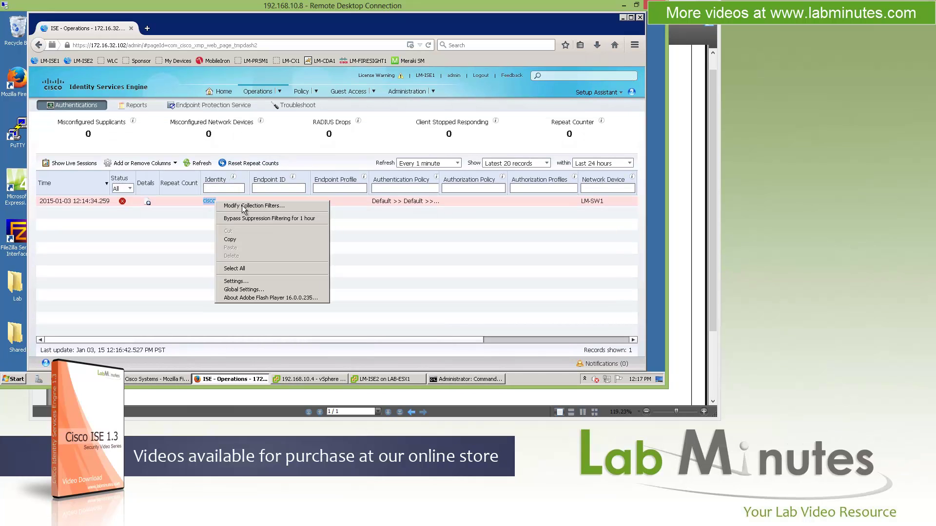
pyautogui.click(612, 73)
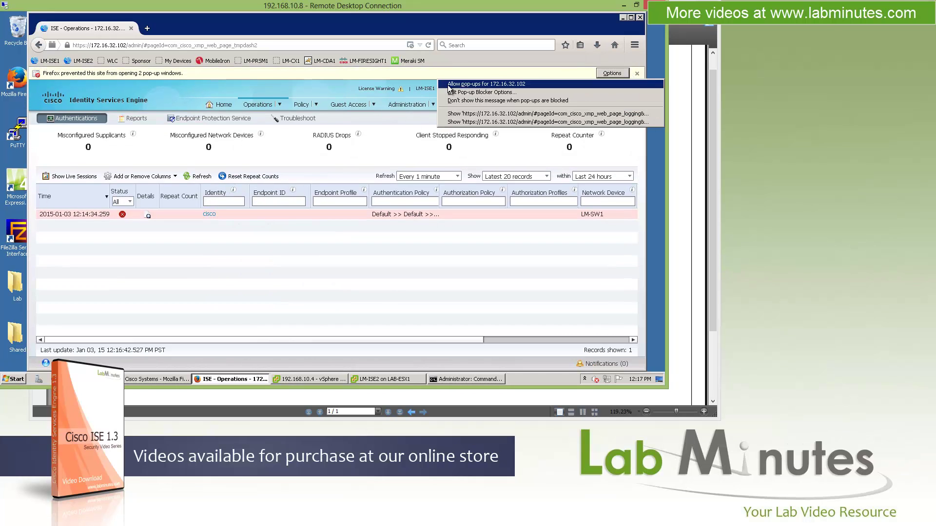
pyautogui.click(475, 85)
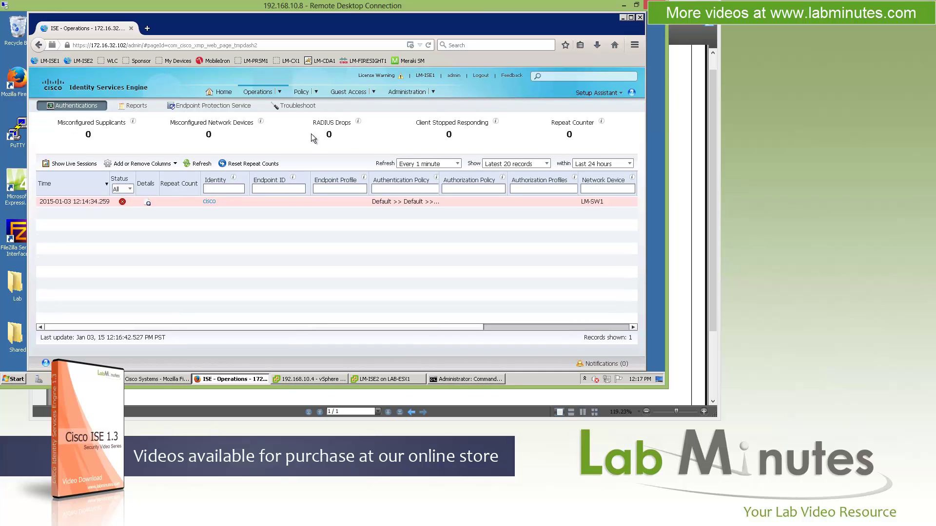
pyautogui.rightClick(210, 201)
pyautogui.click(254, 209)
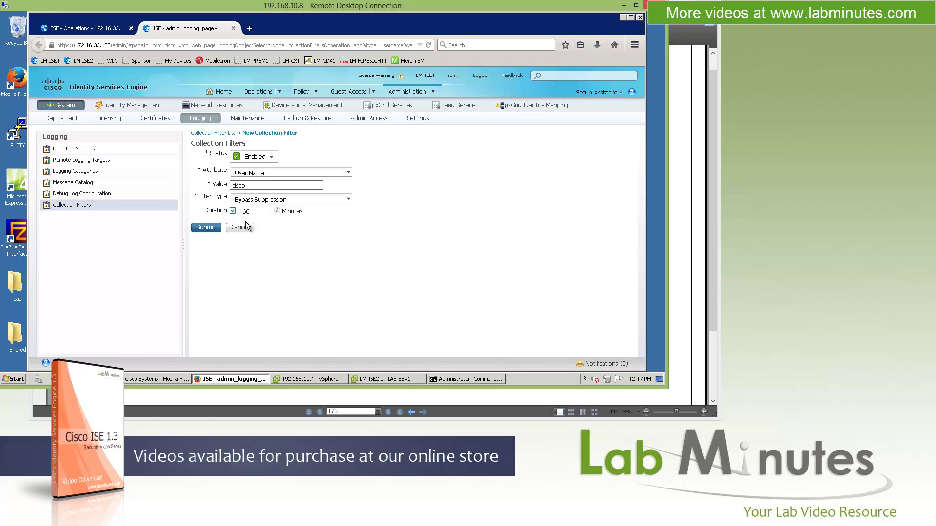
# Step: Close the filter tab, copy the identity name into the ISE search box, then clear it
pyautogui.hotkey('ctrl', 'w')
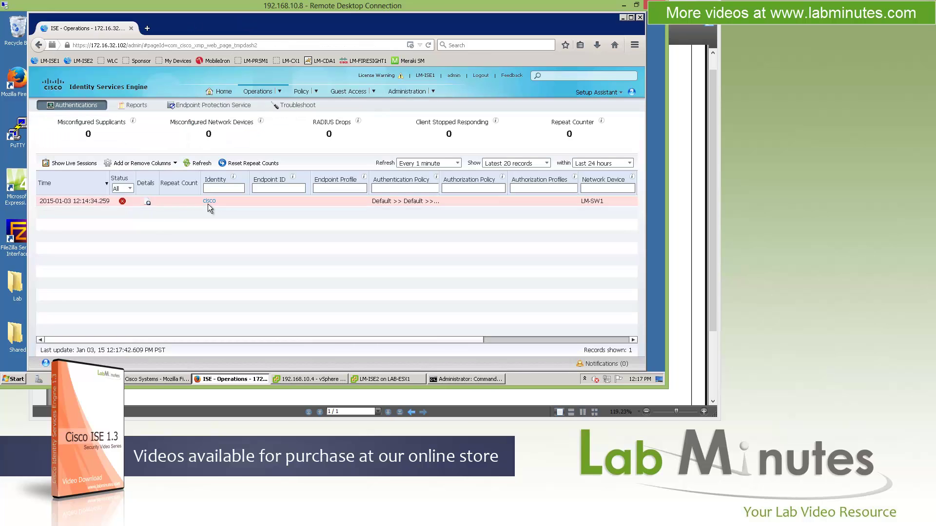
pyautogui.rightClick(209, 201)
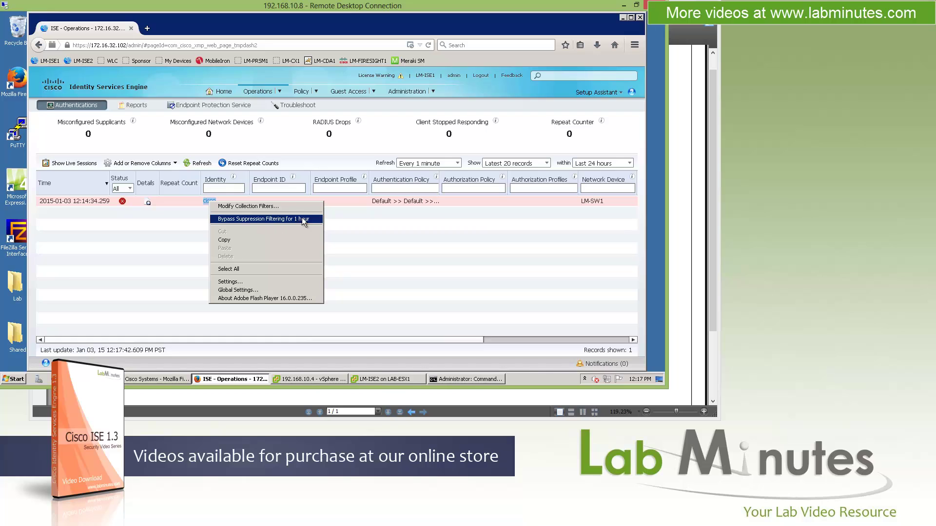
pyautogui.click(234, 240)
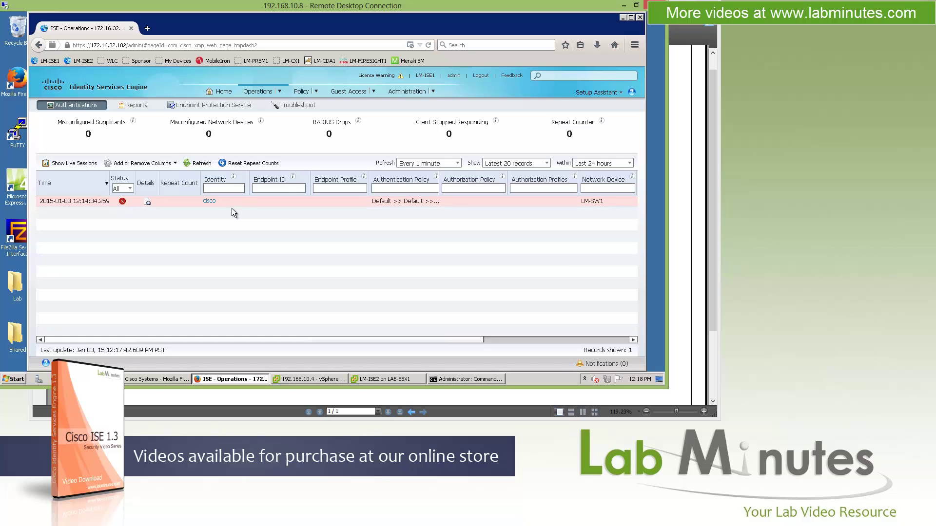
pyautogui.doubleClick(205, 201)
pyautogui.rightClick(210, 200)
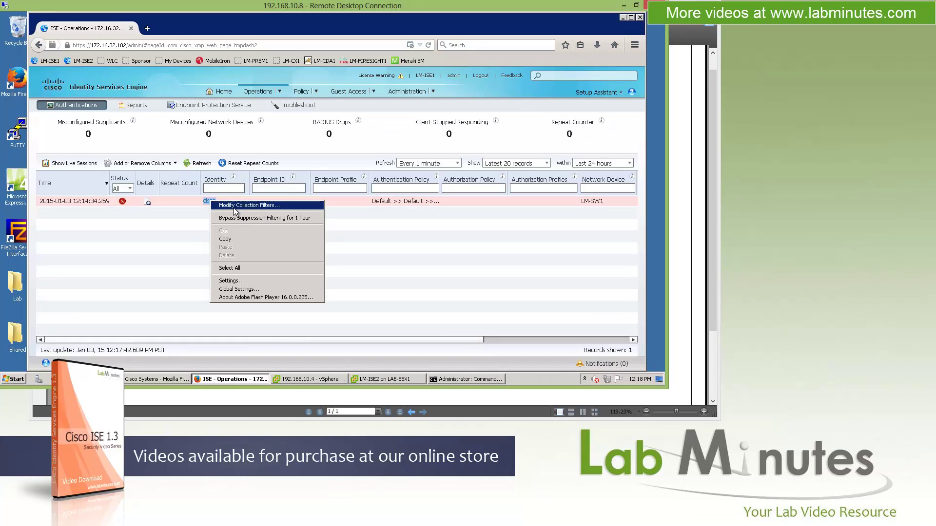
pyautogui.click(232, 238)
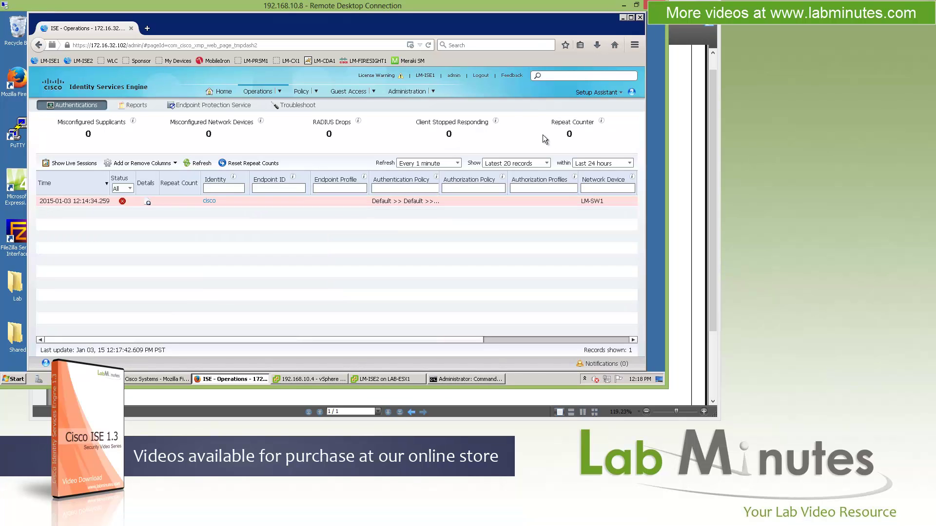
pyautogui.click(565, 75)
pyautogui.hotkey('ctrl', 'v')
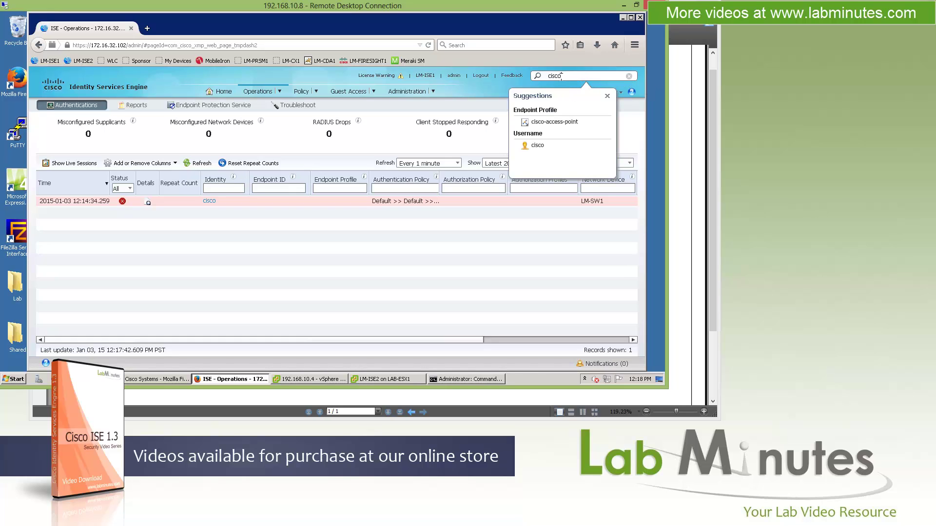
pyautogui.moveTo(559, 75); pyautogui.dragTo(548, 77)
pyautogui.hotkey('ctrl', 'x')
# Step: Widen the Authentication Policy column to show Default >> Default >> Default, then go to Reports
pyautogui.rightClick(208, 200)
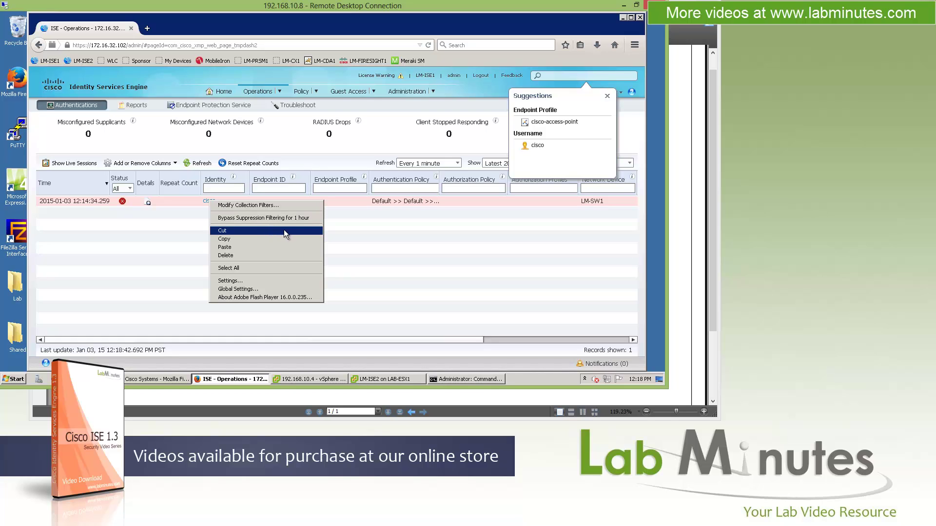
pyautogui.click(262, 225)
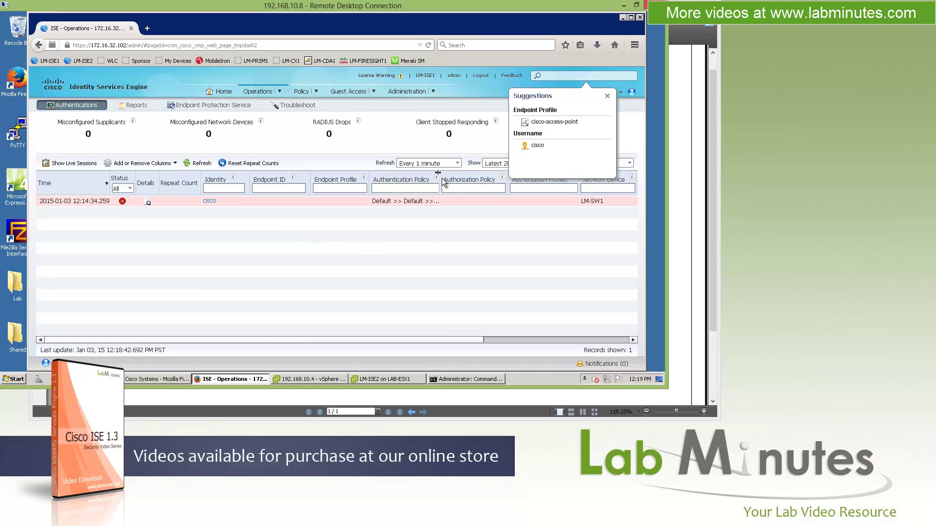
pyautogui.moveTo(440, 178); pyautogui.dragTo(459, 178)
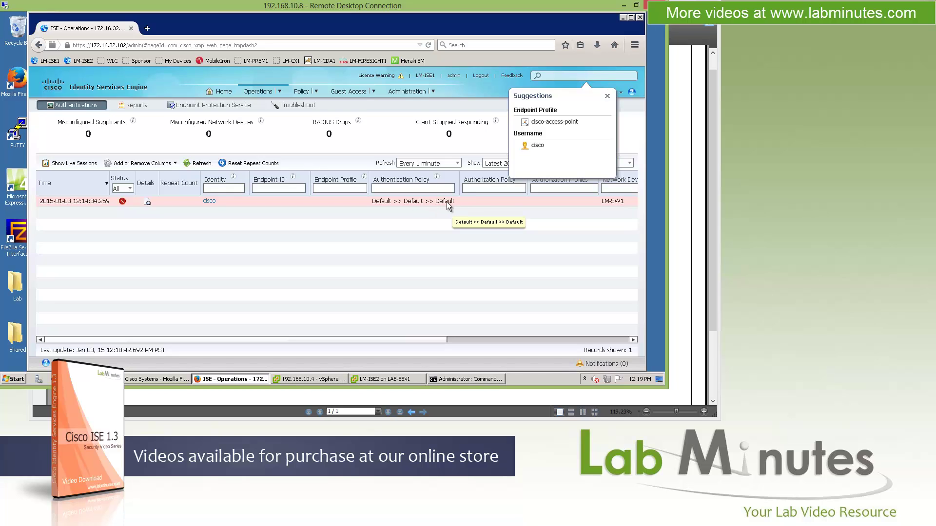
pyautogui.moveTo(459, 181); pyautogui.dragTo(459, 182)
pyautogui.click(134, 106)
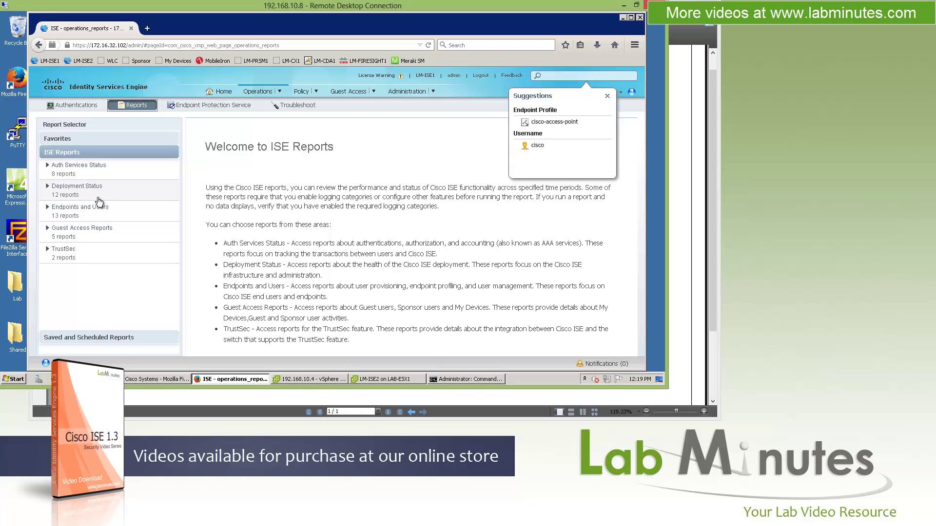
# Step: Open the AD Connector Operations report under Auth Services Status
pyautogui.click(48, 166)
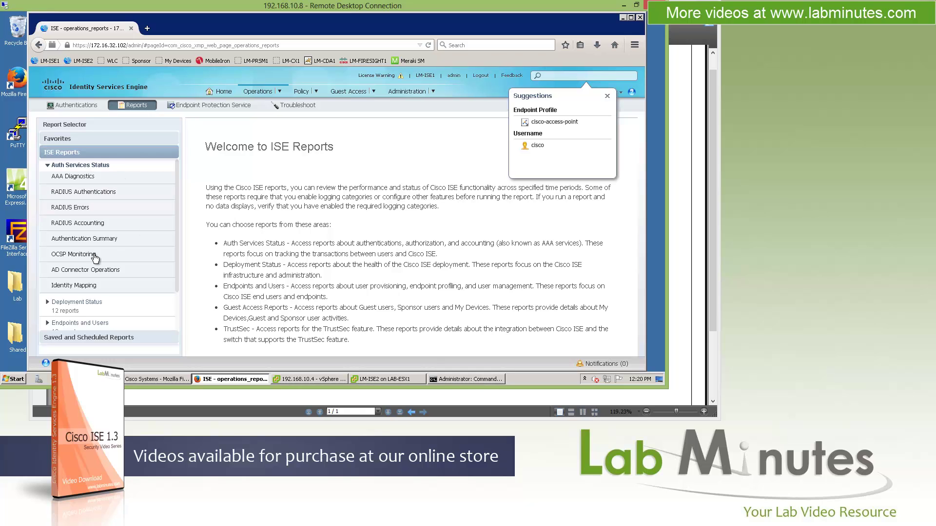
pyautogui.click(100, 270)
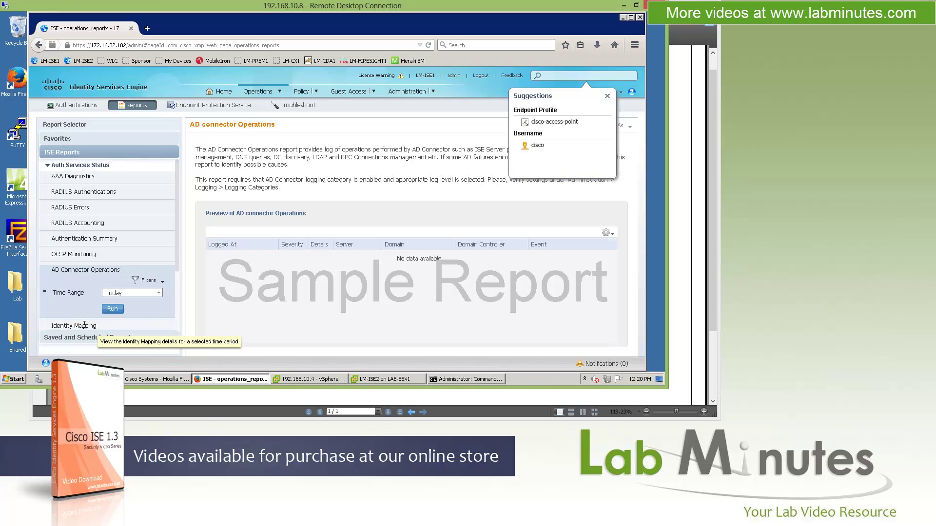
pyautogui.moveTo(178, 284); pyautogui.dragTo(180, 202)
# Step: View the Endpoint Protection Service status, then the Troubleshoot diagnostic tools
pyautogui.click(198, 106)
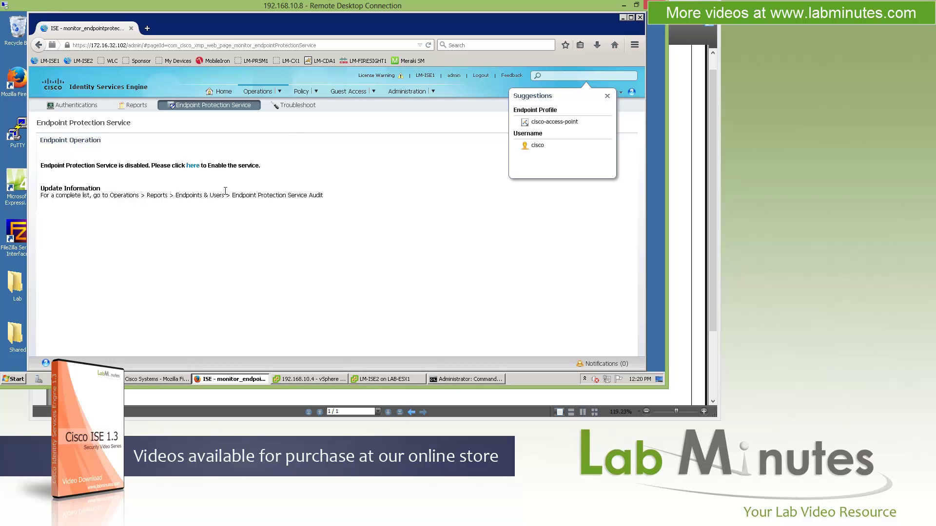
pyautogui.click(297, 105)
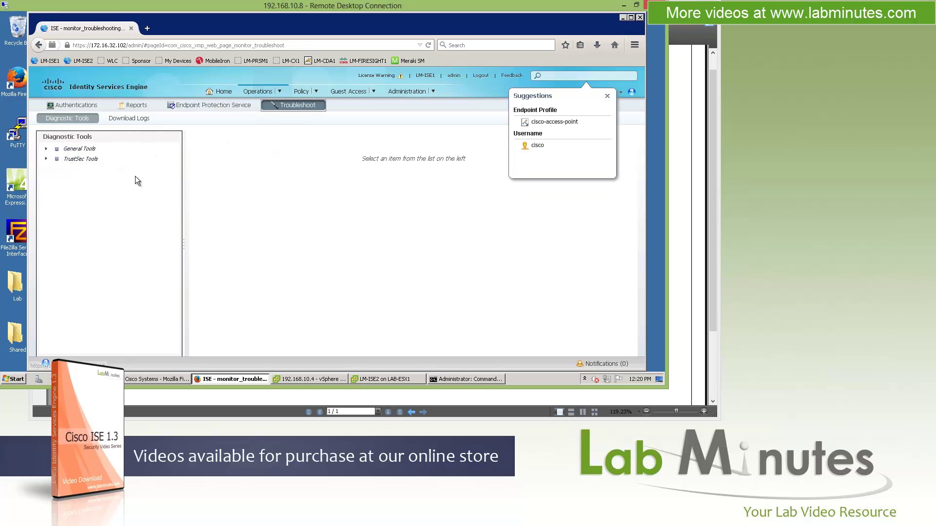
pyautogui.moveTo(317, 92)
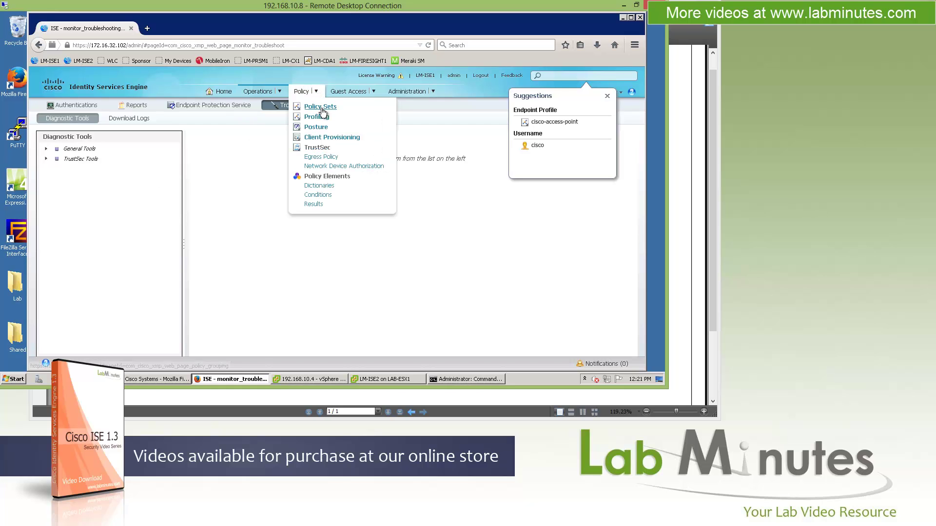
# Step: Go to Policy Sets and select the Default policy set
pyautogui.click(320, 107)
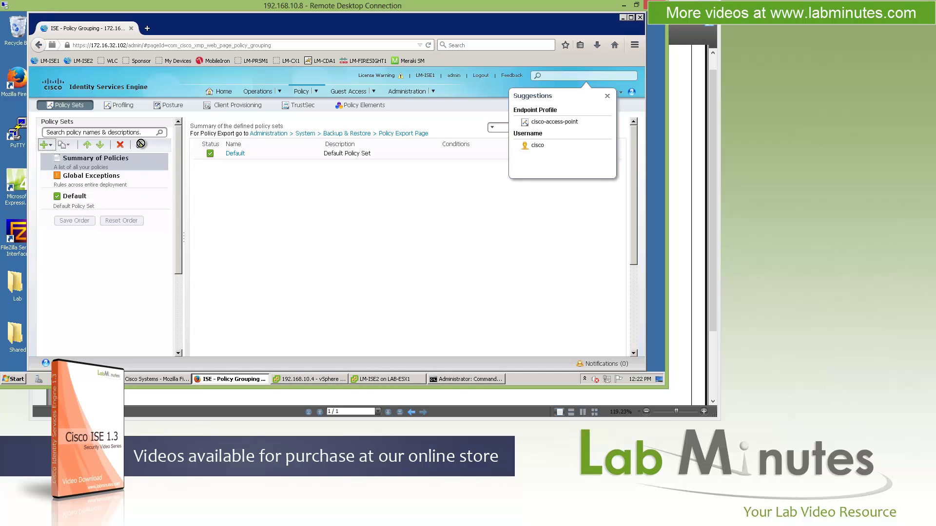
pyautogui.click(141, 195)
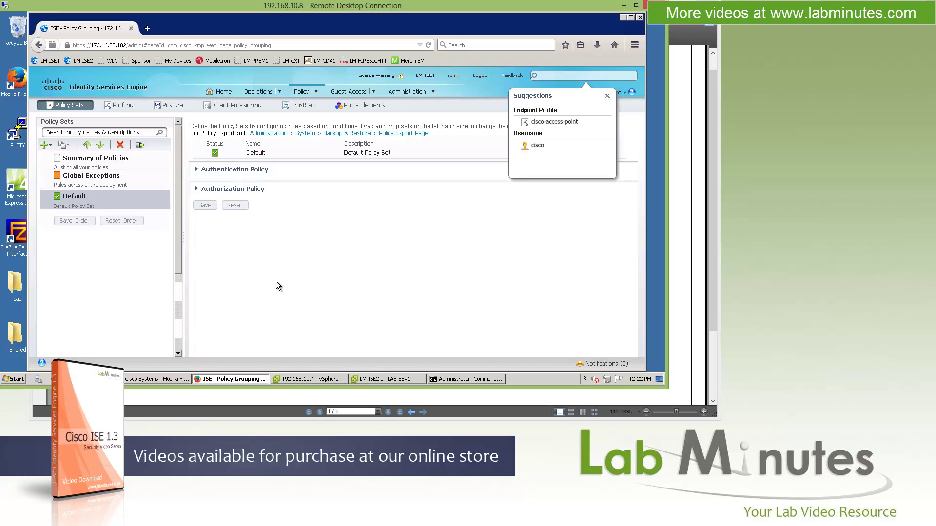
# Step: Expand and collapse the Default set's Authentication Policy, then expand its Authorization Policy rules
pyautogui.click(235, 170)
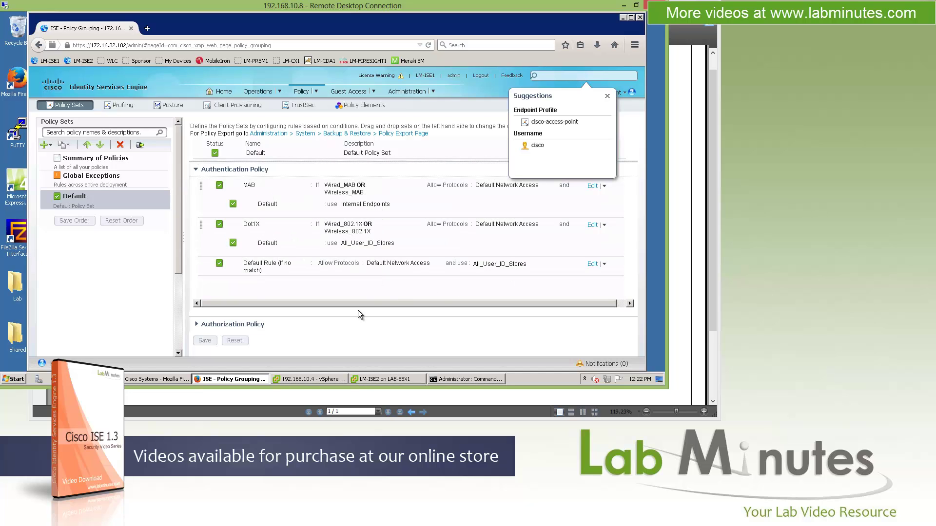
pyautogui.click(197, 171)
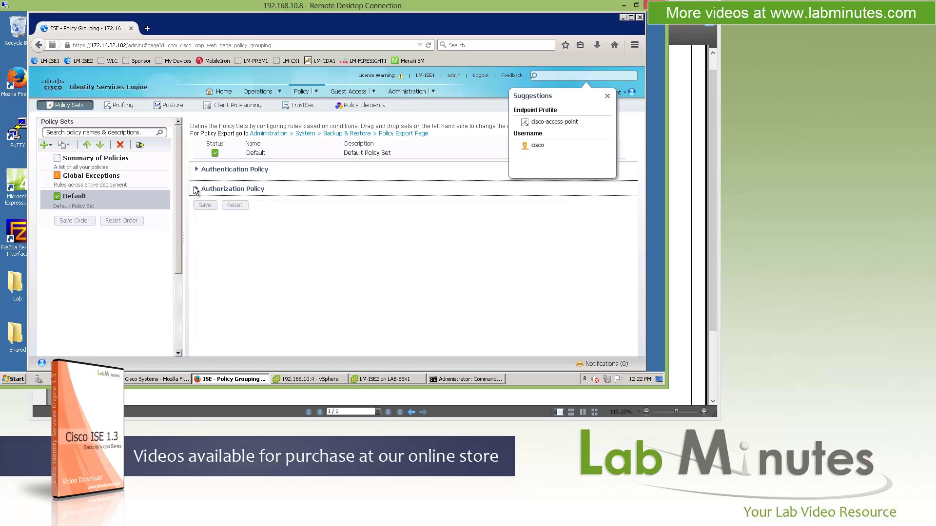
pyautogui.click(195, 189)
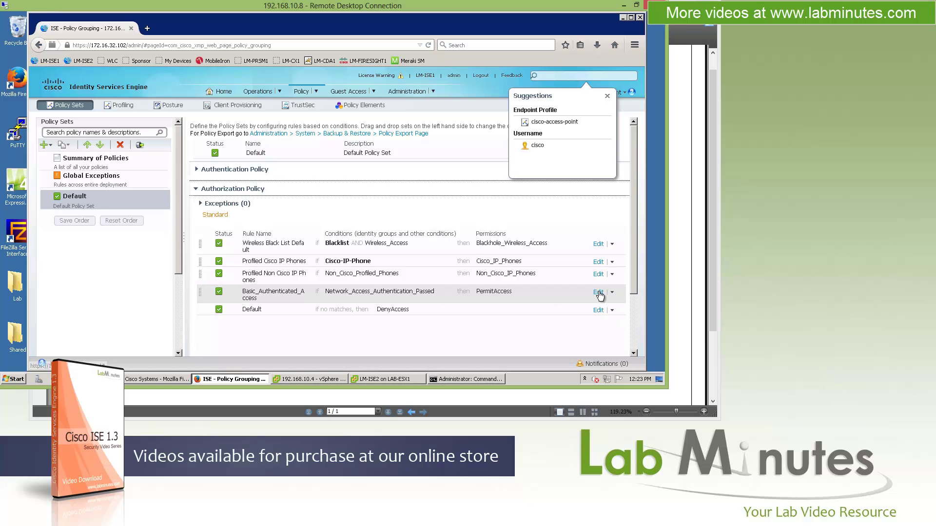
# Step: Edit the Profiled Non Cisco IP Phones rule and browse its authorization conditions without choosing one
pyautogui.click(598, 274)
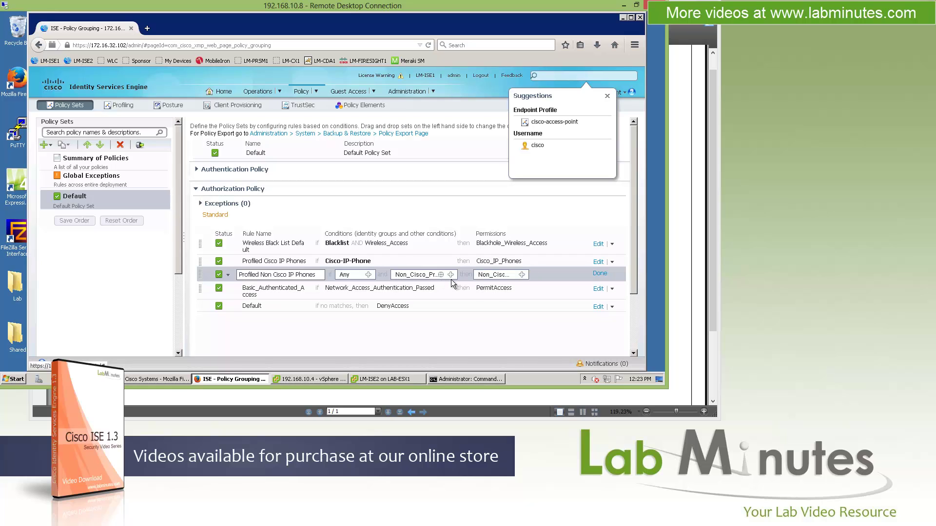
pyautogui.click(451, 274)
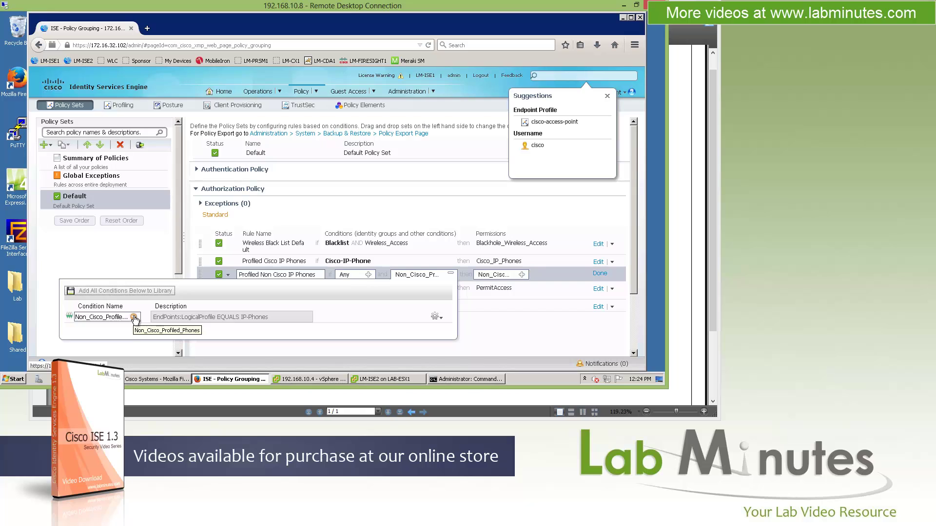
pyautogui.click(134, 317)
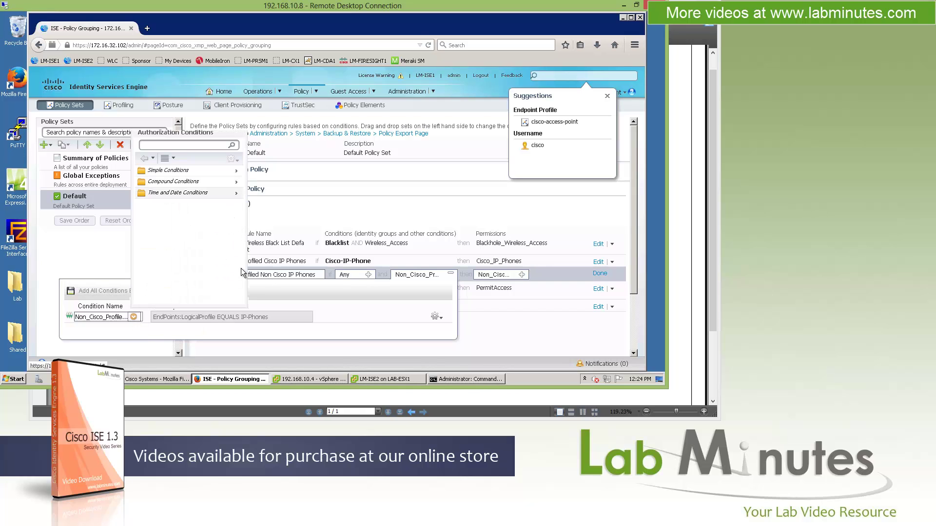
pyautogui.click(392, 326)
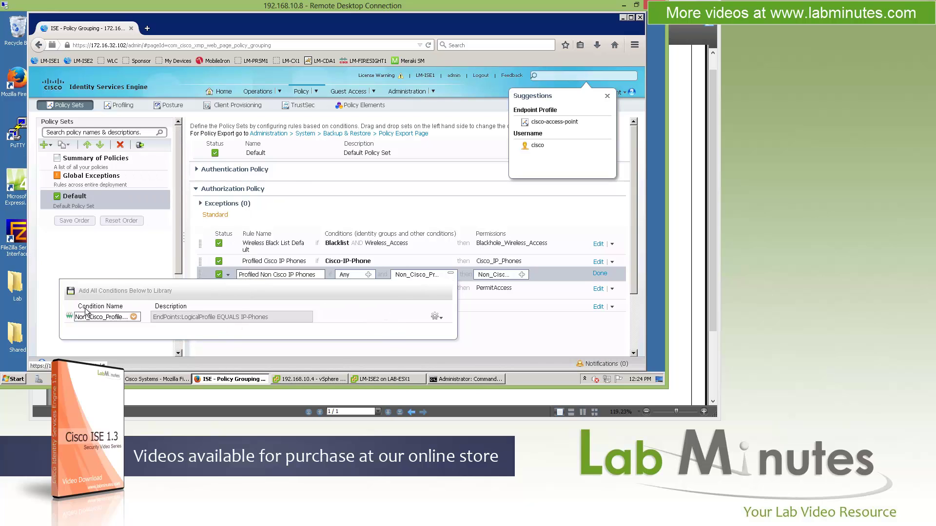
# Step: Add an empty library condition and an attribute/value row joined by AND, and list the dictionaries
pyautogui.click(435, 316)
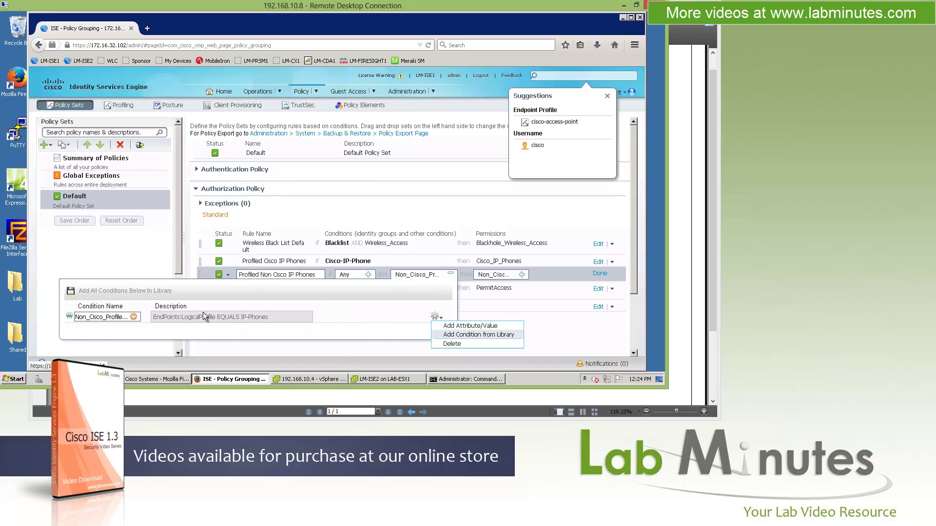
pyautogui.click(478, 335)
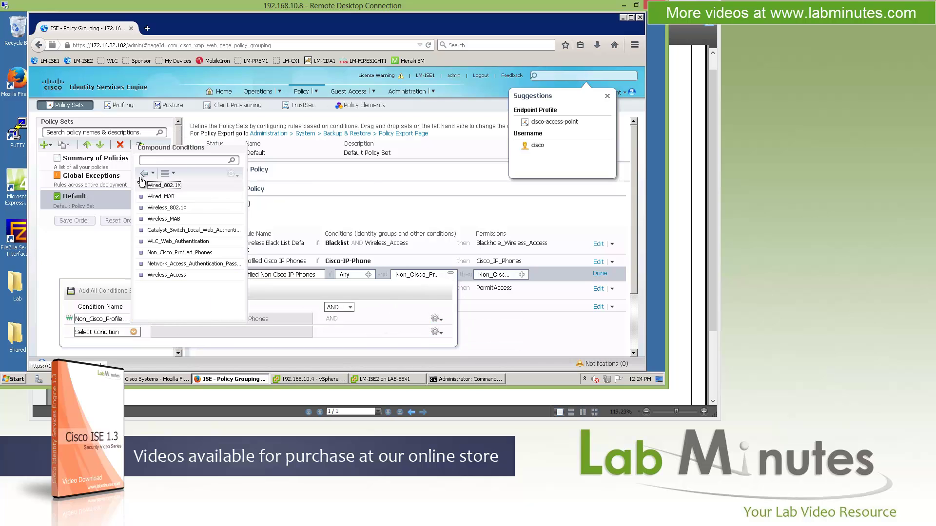
pyautogui.click(436, 333)
pyautogui.click(458, 344)
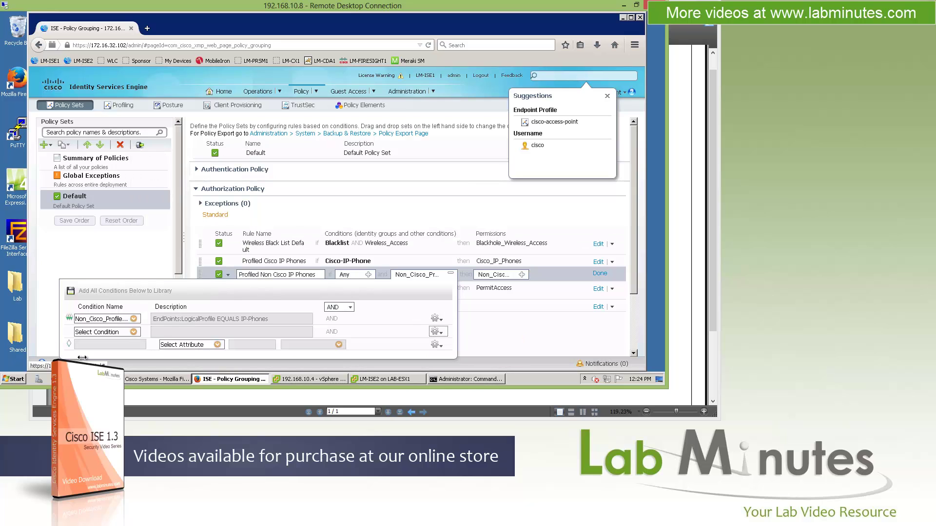
pyautogui.click(224, 345)
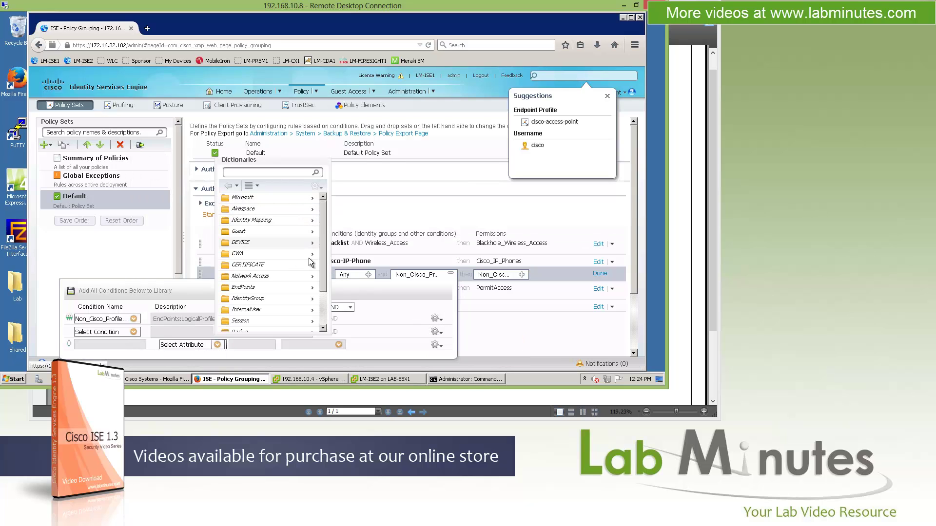
# Step: Browse the CWA and Identity Mapping dictionary attributes, then close the condition editor without picking one
pyautogui.click(305, 253)
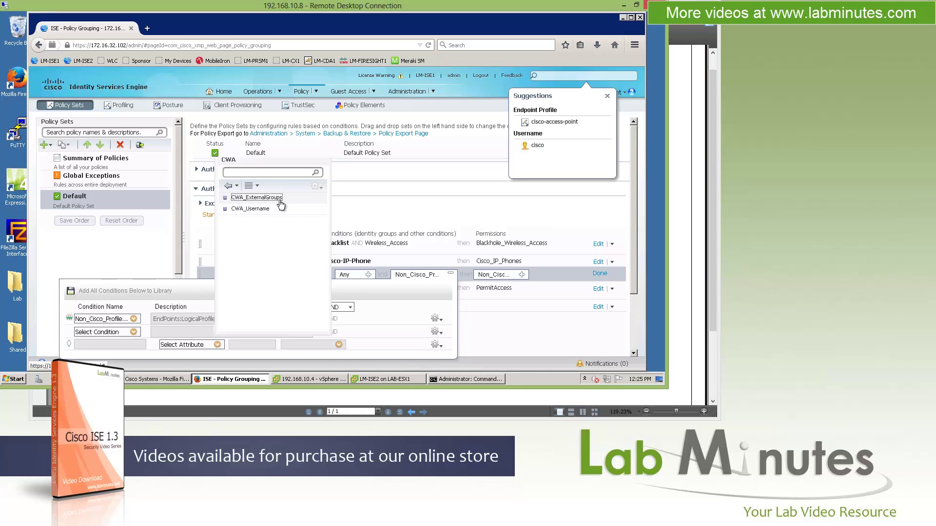
pyautogui.click(228, 186)
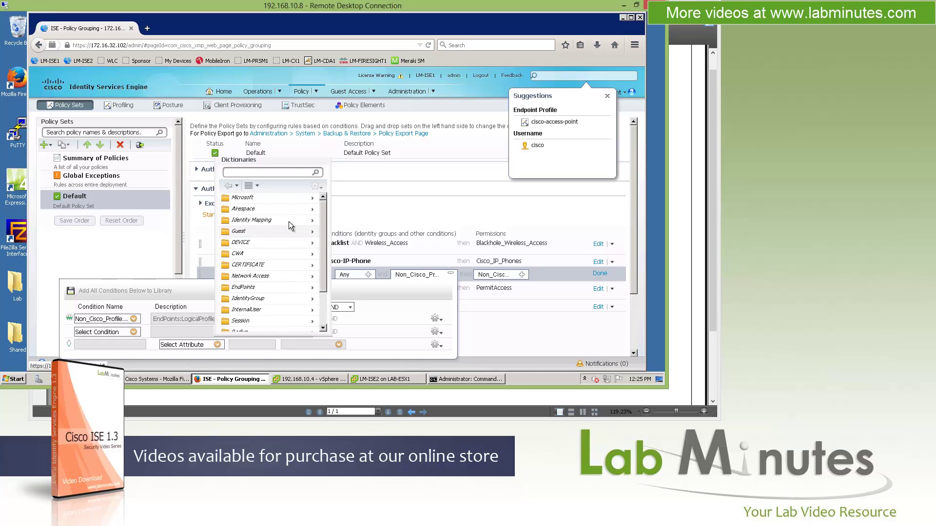
pyautogui.click(311, 221)
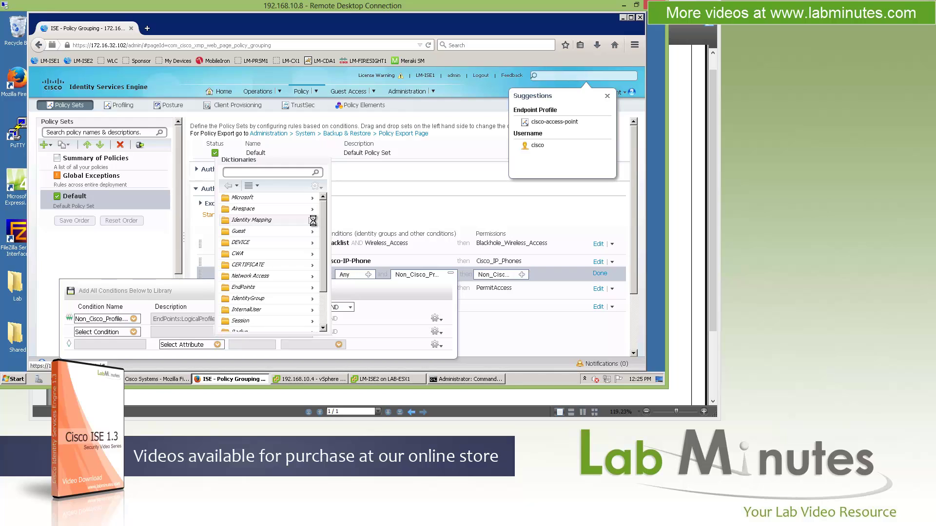
pyautogui.click(227, 186)
pyautogui.click(497, 329)
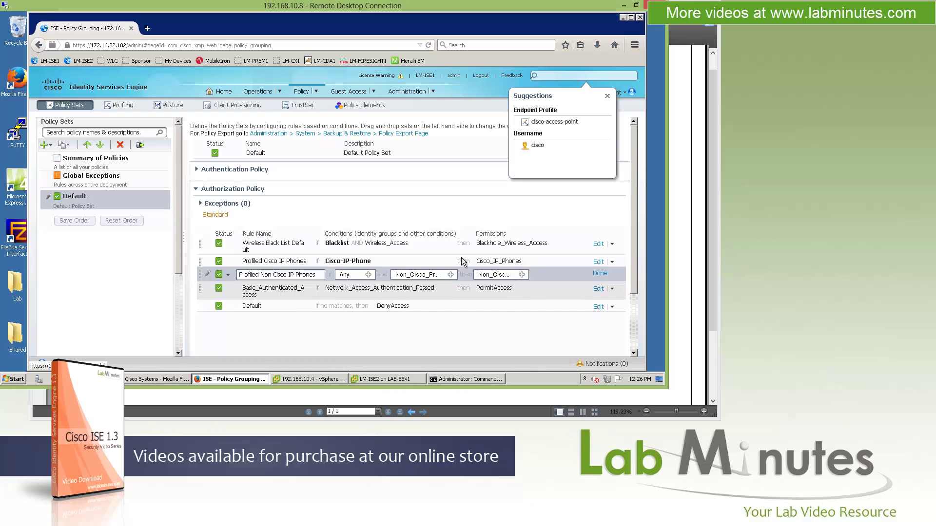
# Step: Decline the leave-page prompt and navigate to Policy Elements Conditions, then Results
pyautogui.click(122, 107)
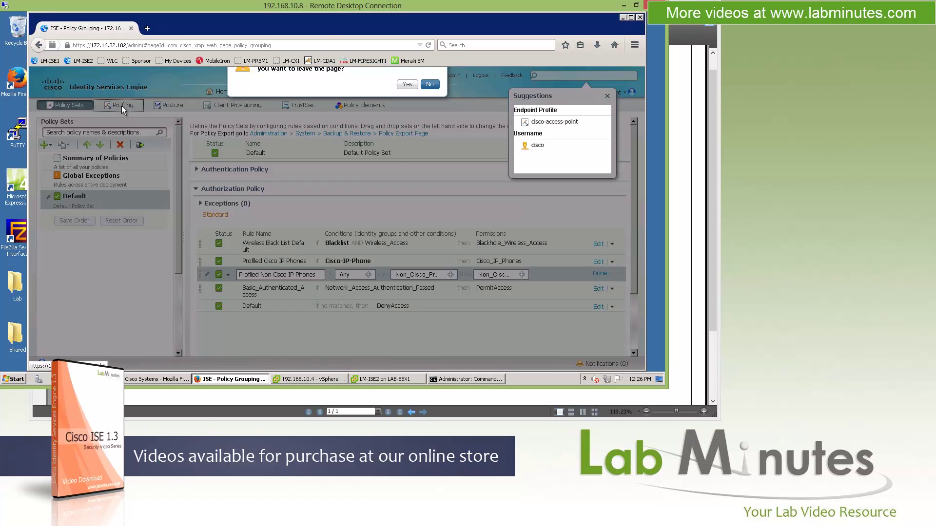
pyautogui.click(429, 103)
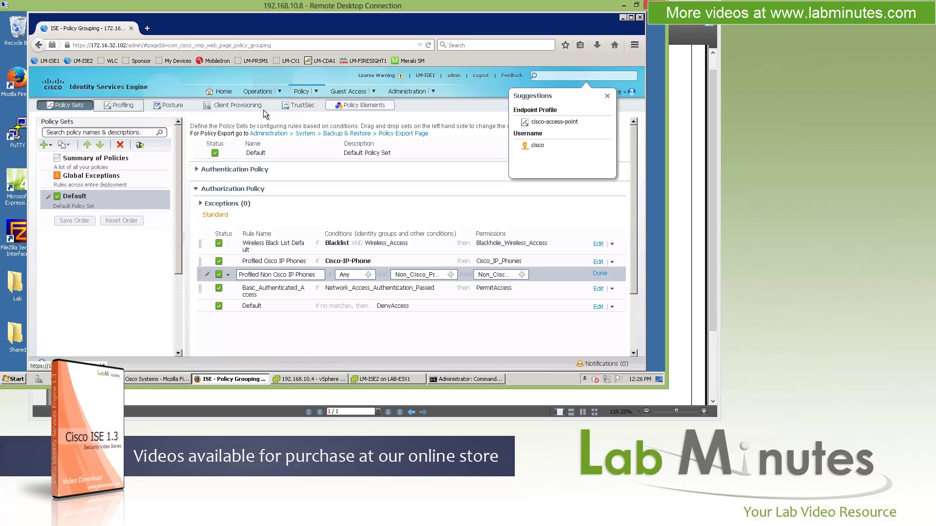
pyautogui.click(361, 105)
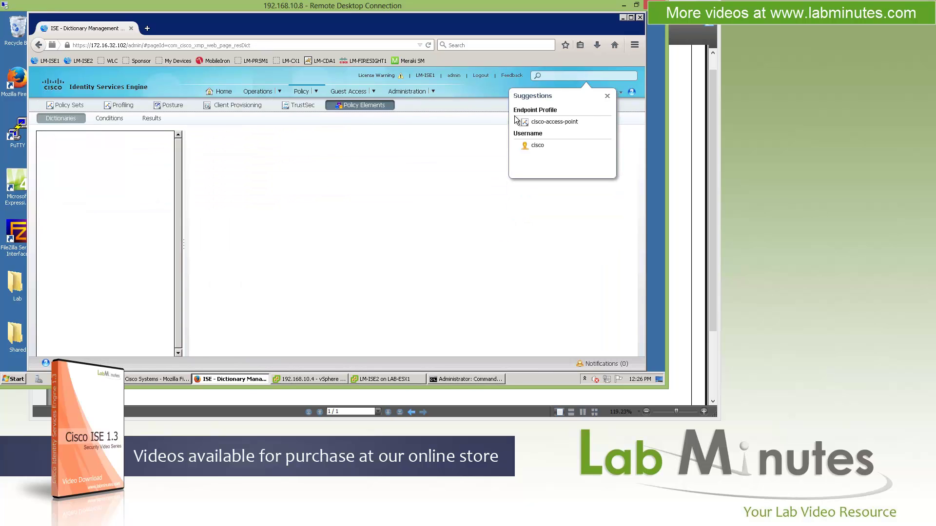
pyautogui.click(607, 95)
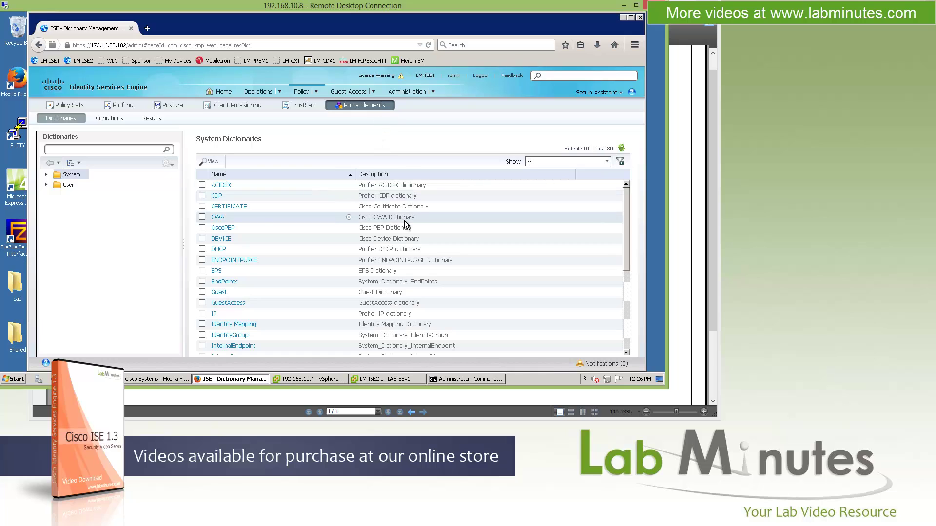
pyautogui.click(109, 119)
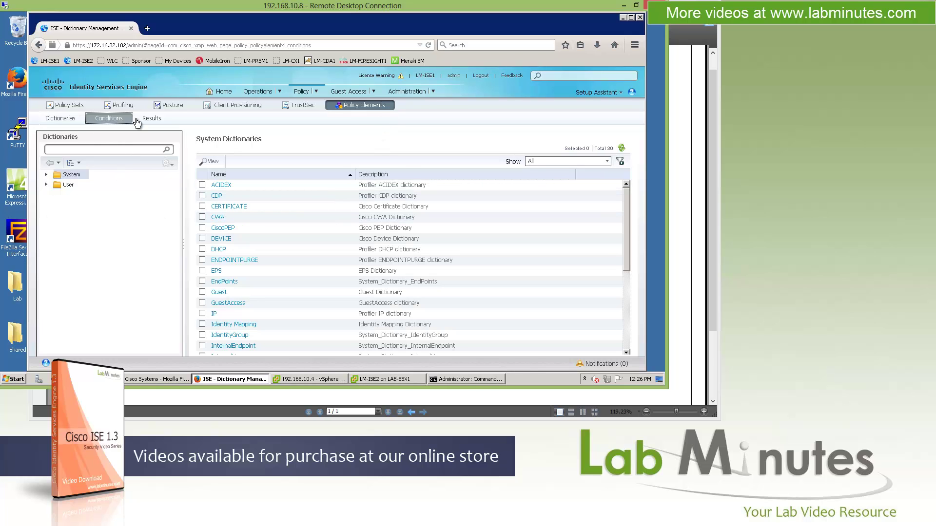
pyautogui.click(151, 119)
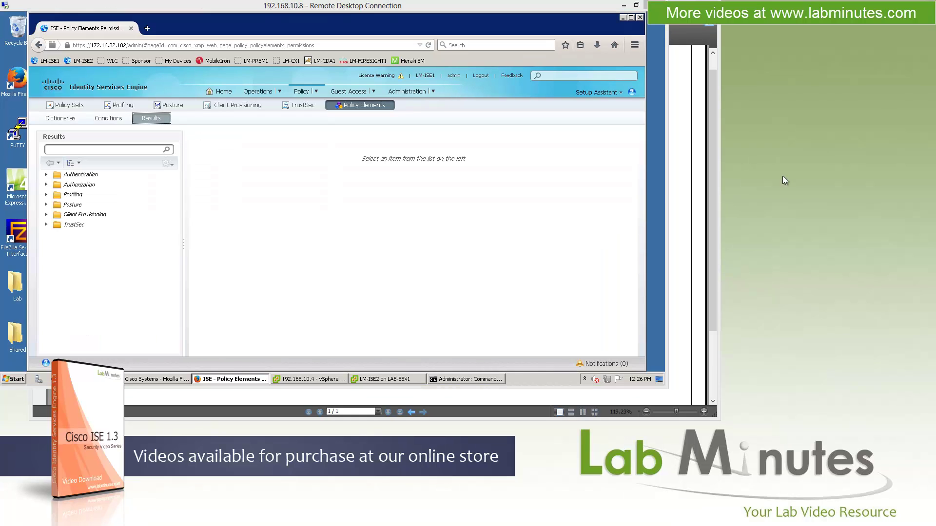
# Step: Show the Client Provisioning Resources list and review the Add menu's resource types without adding one
pyautogui.click(45, 214)
pyautogui.click(76, 225)
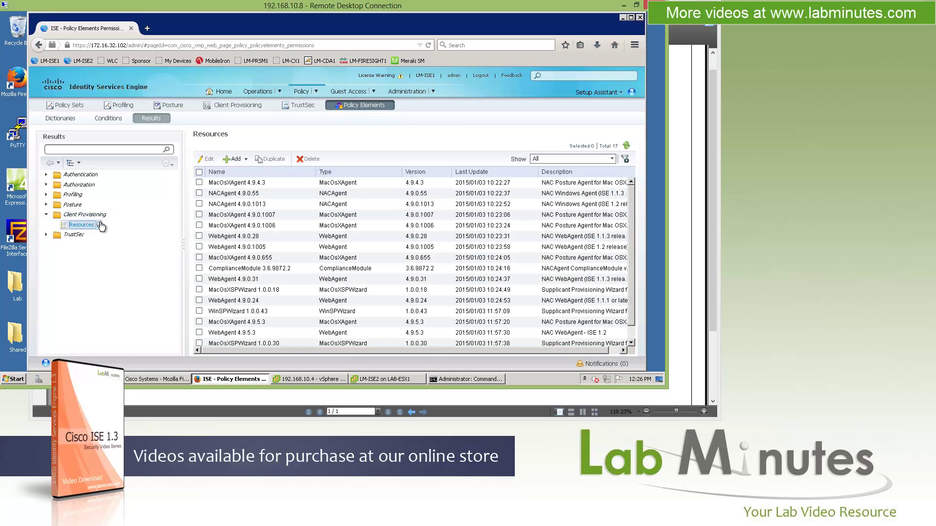
pyautogui.click(238, 159)
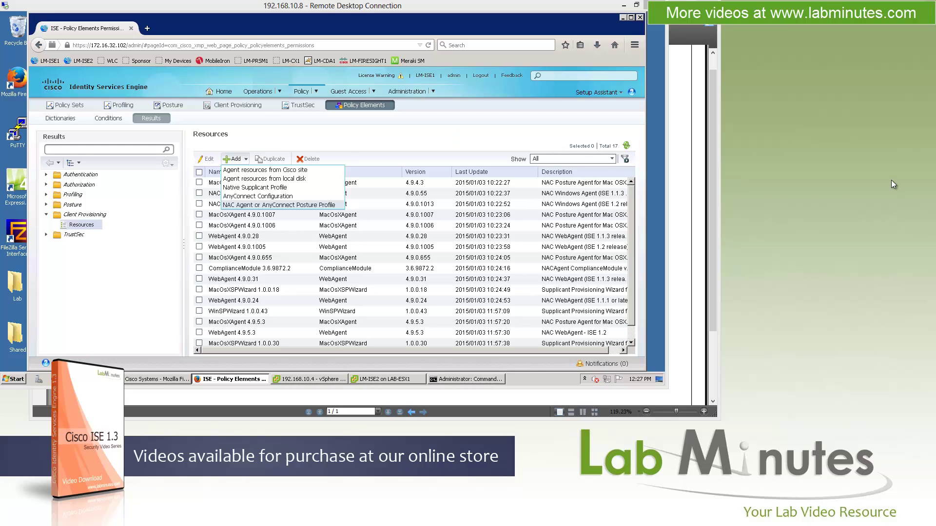
pyautogui.click(377, 145)
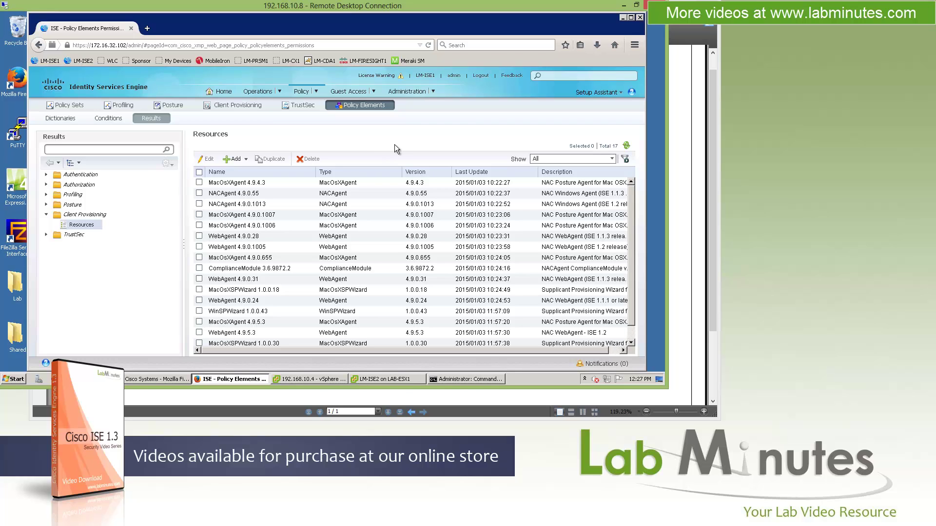
pyautogui.click(246, 159)
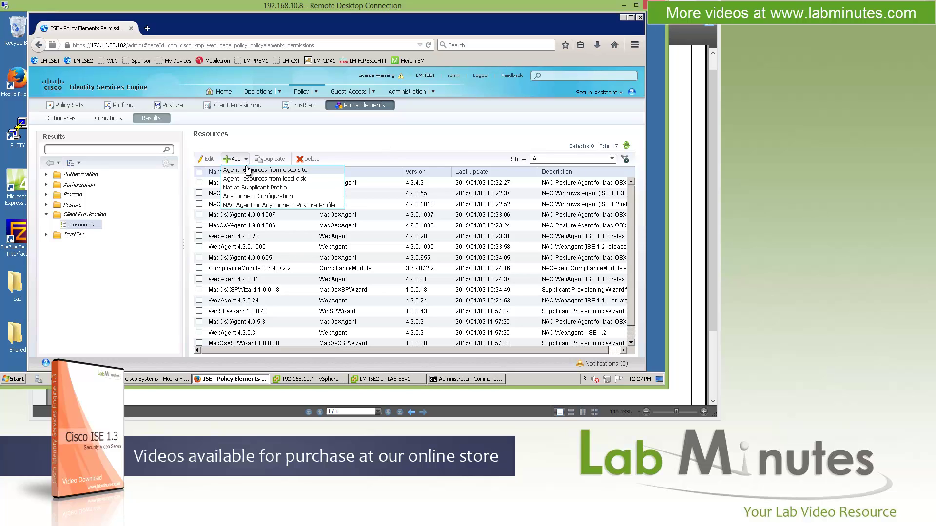
pyautogui.click(251, 197)
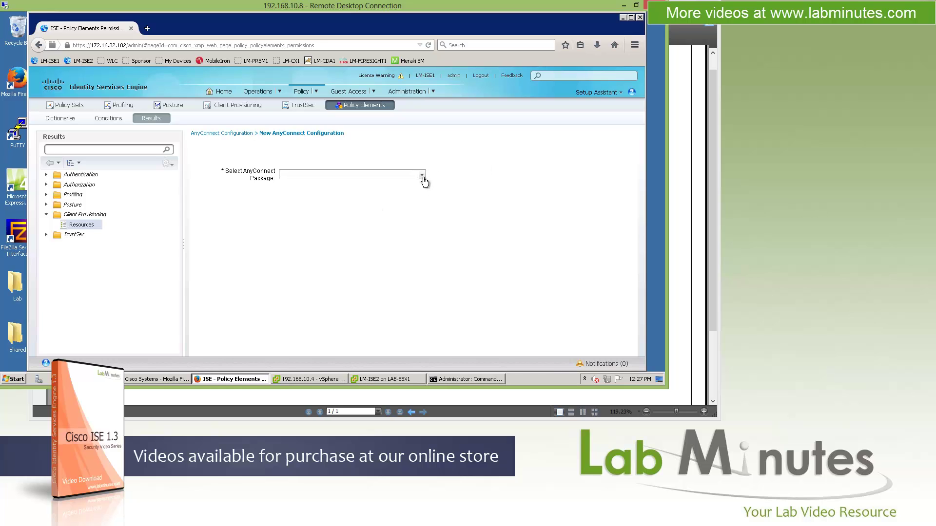
pyautogui.click(239, 134)
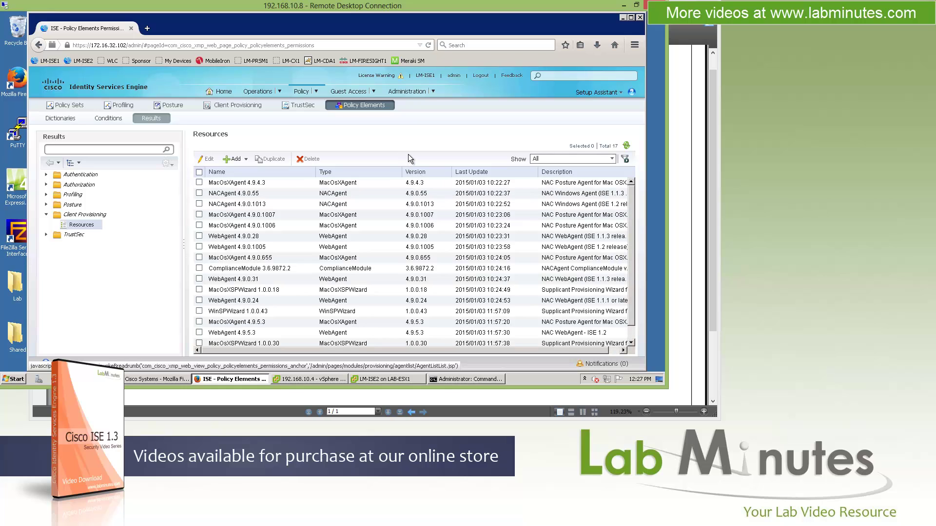